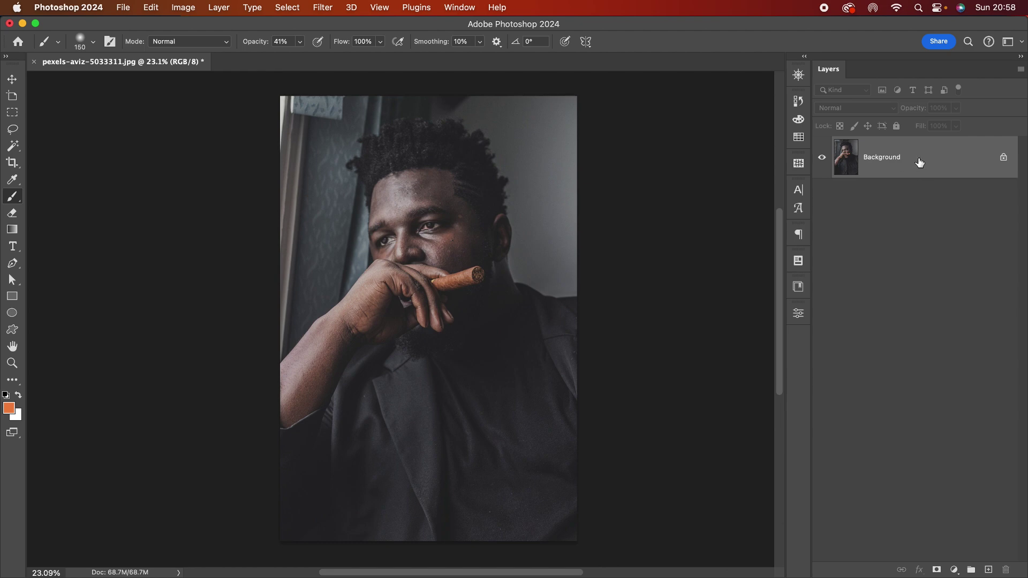
- Apply a Lens Correction vignette of amount -64 and midpoint +16 to Layer 0
{"action": "left_click", "coordinate": [324, 7]}
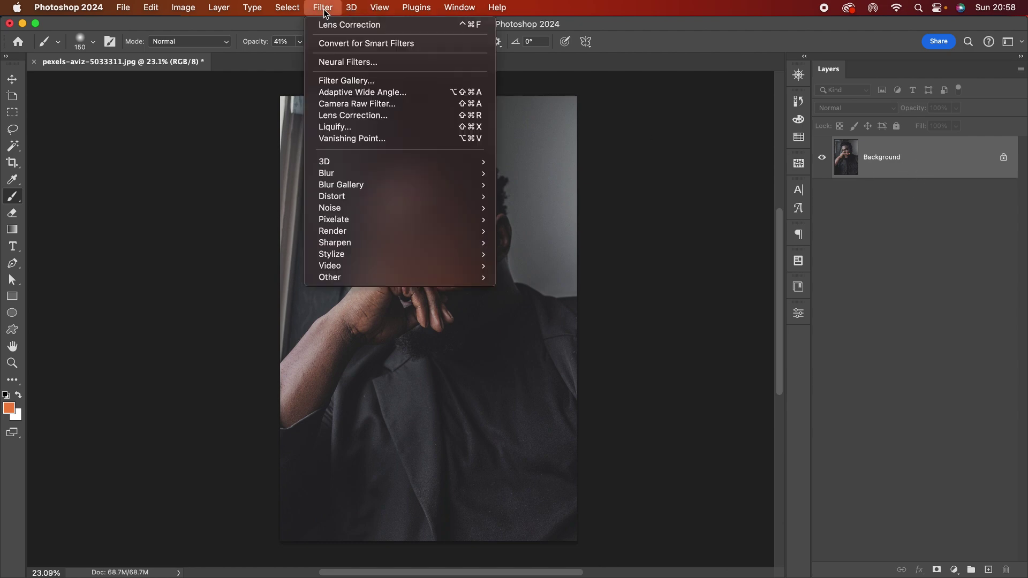
{"action": "left_click", "coordinate": [353, 116]}
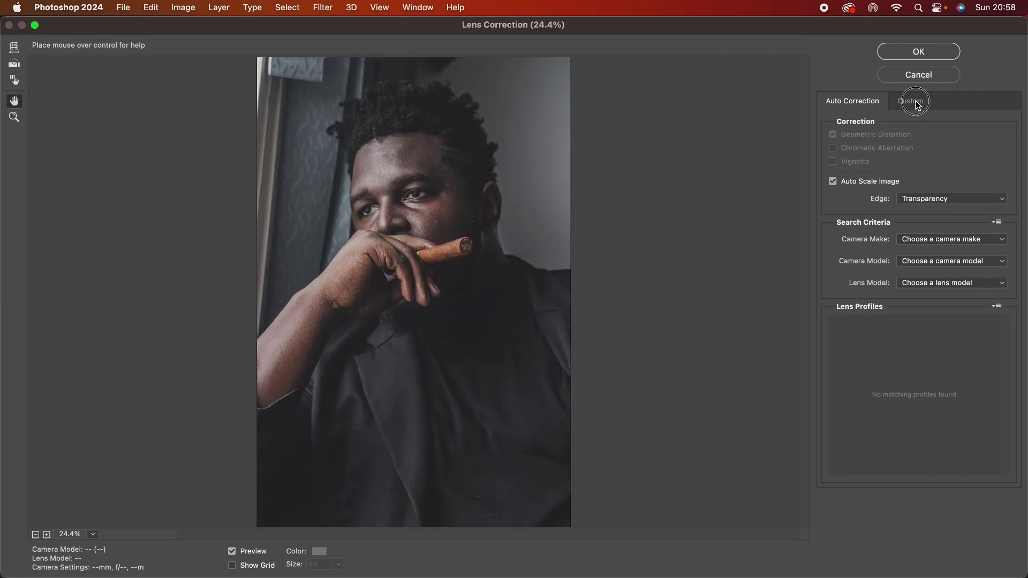
{"action": "left_click", "coordinate": [917, 104]}
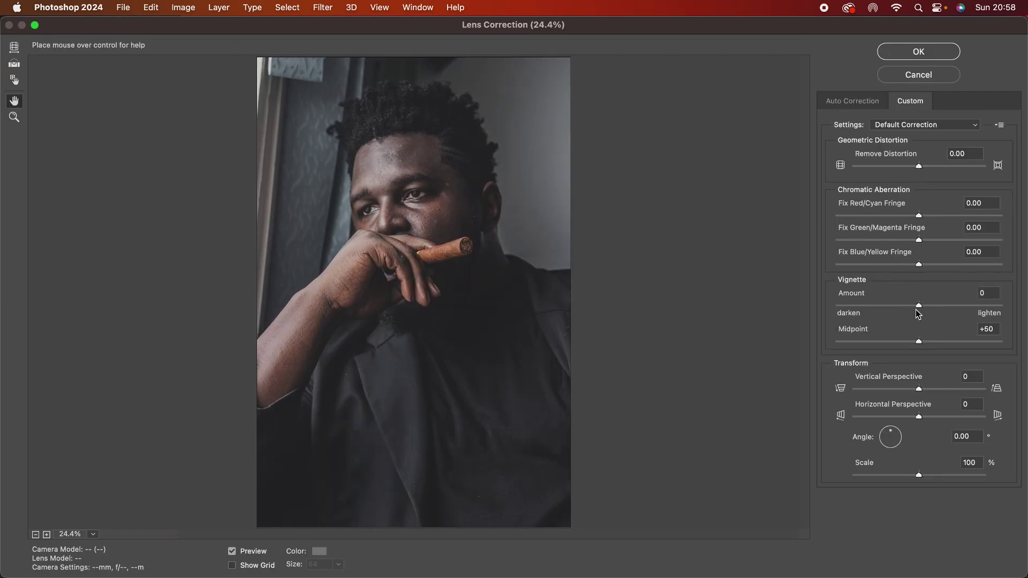
{"action": "left_click_drag", "start_coordinate": [919, 305], "coordinate": [877, 308]}
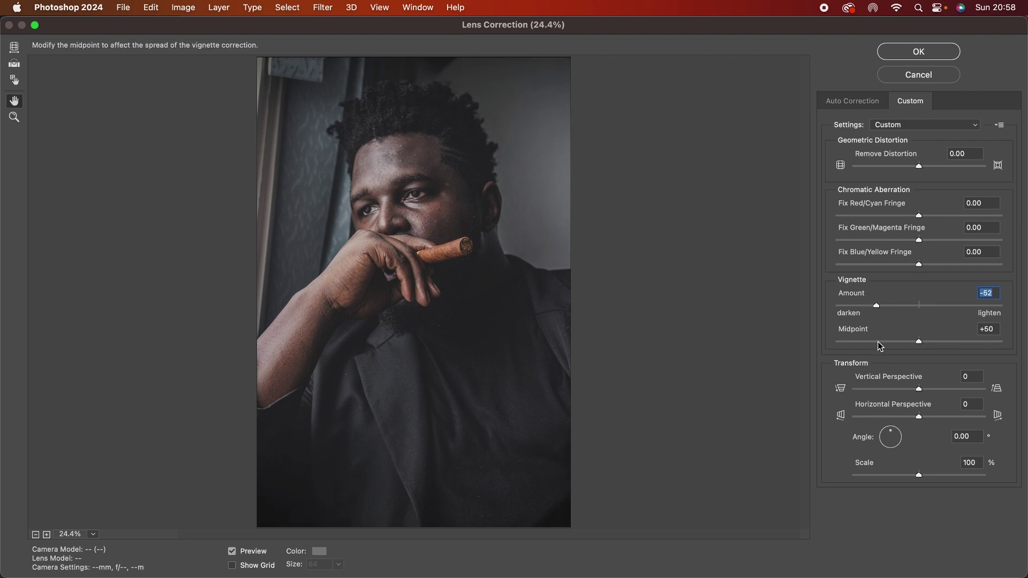
{"action": "left_click_drag", "start_coordinate": [919, 341], "coordinate": [868, 348]}
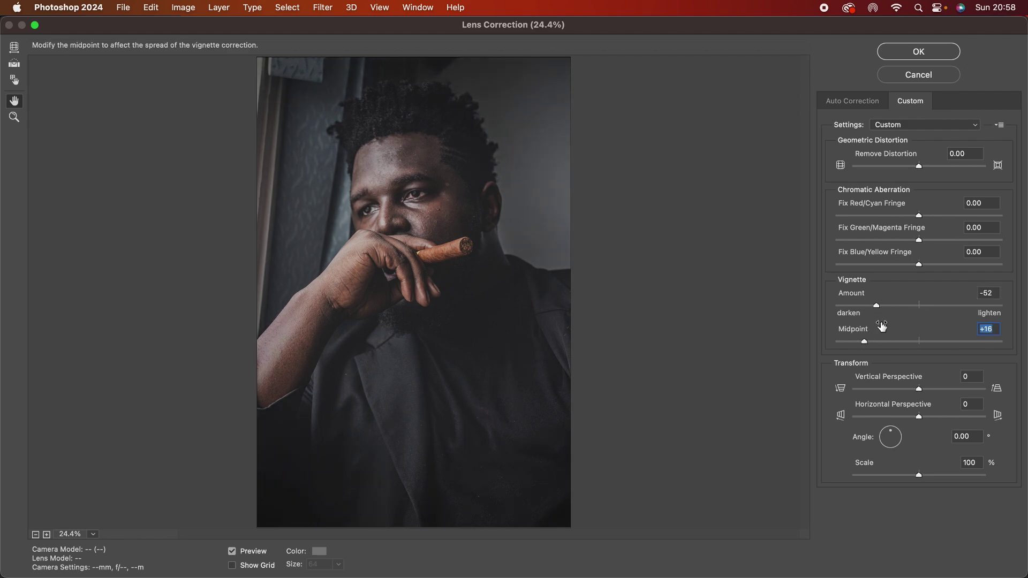
{"action": "left_click_drag", "start_coordinate": [877, 305], "coordinate": [868, 310]}
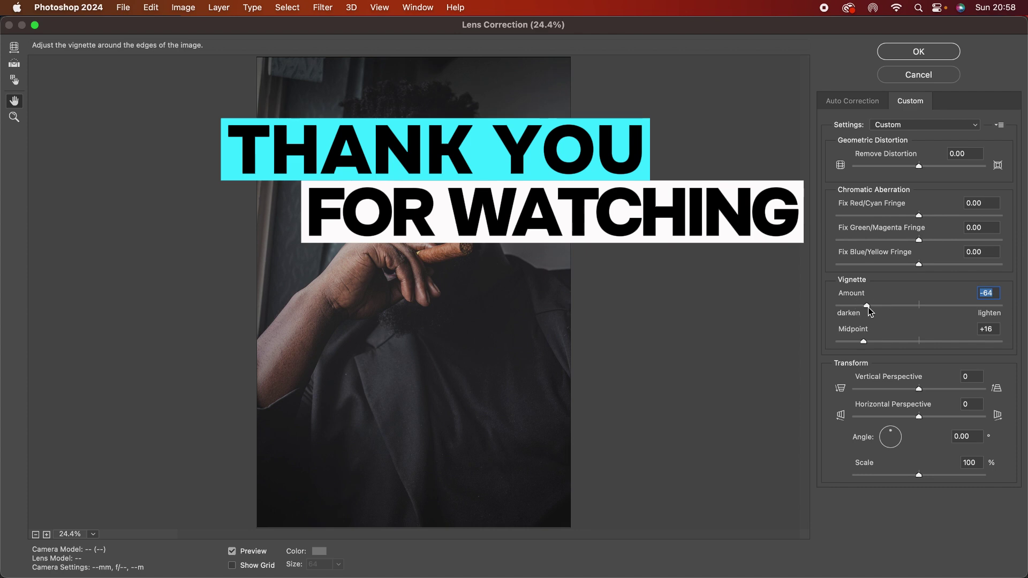
{"action": "left_click", "coordinate": [917, 51]}
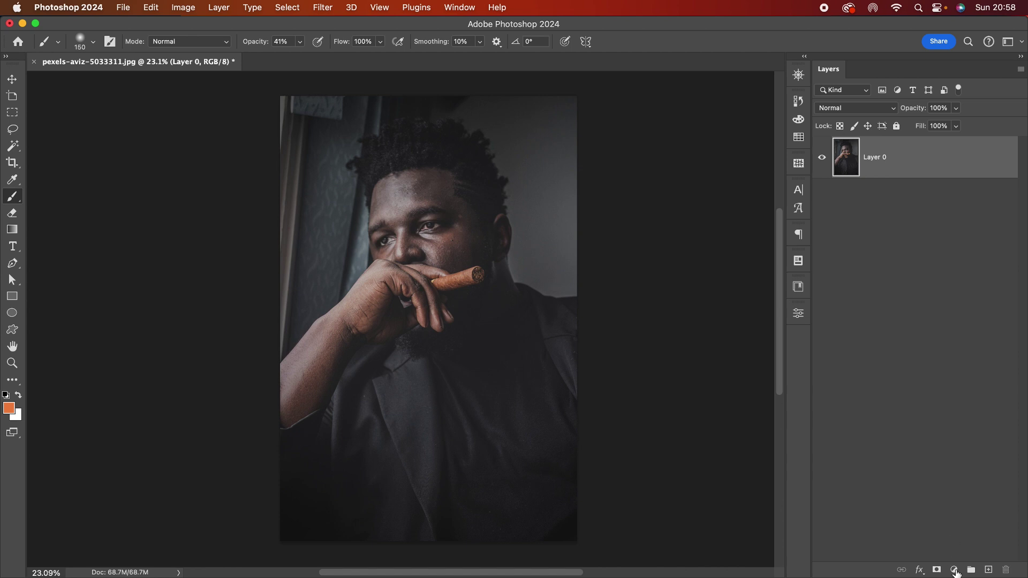
- Add a Levels adjustment layer with the black input raised to 25
{"action": "left_click", "coordinate": [955, 571]}
{"action": "left_click", "coordinate": [959, 445]}
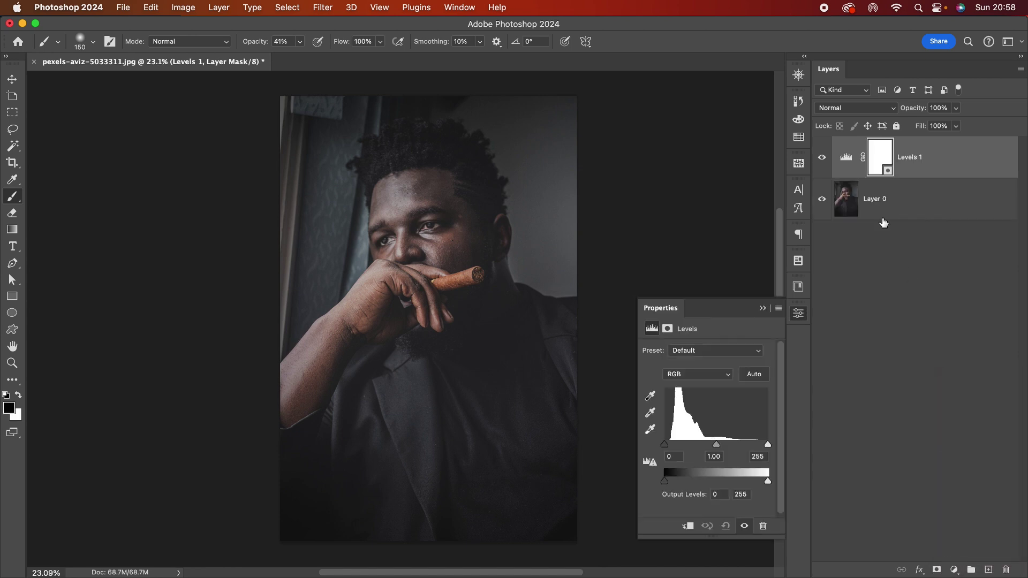
{"action": "left_click_drag", "start_coordinate": [665, 445], "coordinate": [676, 448]}
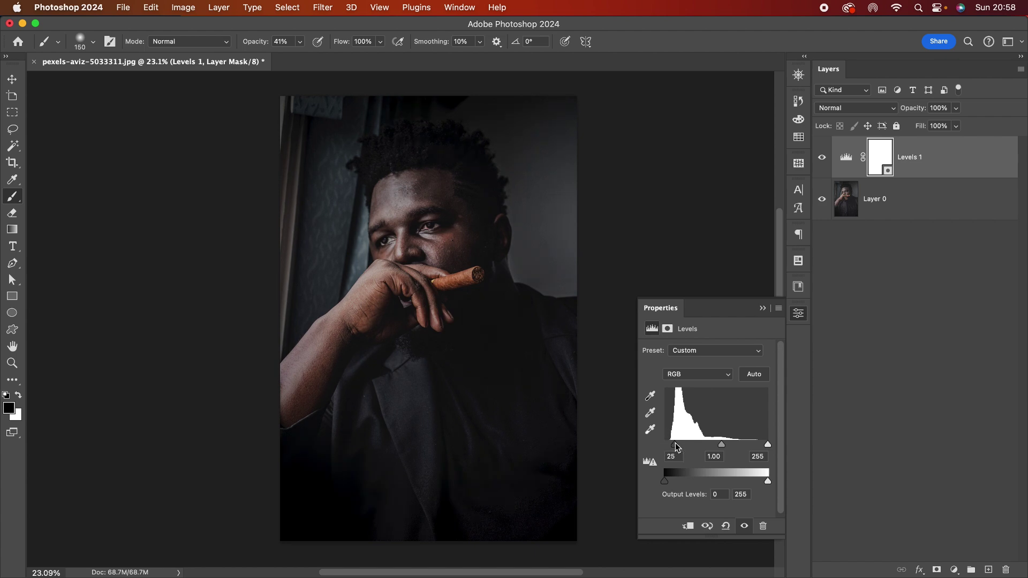
- Select both the photo layer and the Levels 1 layer
{"action": "left_click", "coordinate": [918, 236]}
{"action": "left_click", "coordinate": [934, 198]}
{"action": "left_click", "coordinate": [936, 161], "text": "shift"}
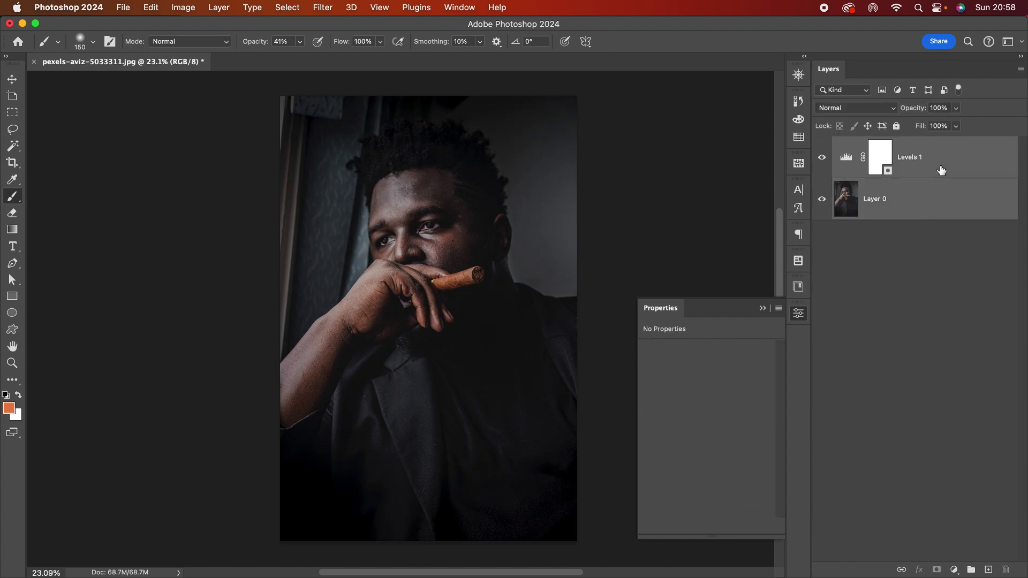
- Group the photo and Levels layers and name the group 'photo'
{"action": "key", "text": "super+g"}
{"action": "double_click", "coordinate": [873, 144]}
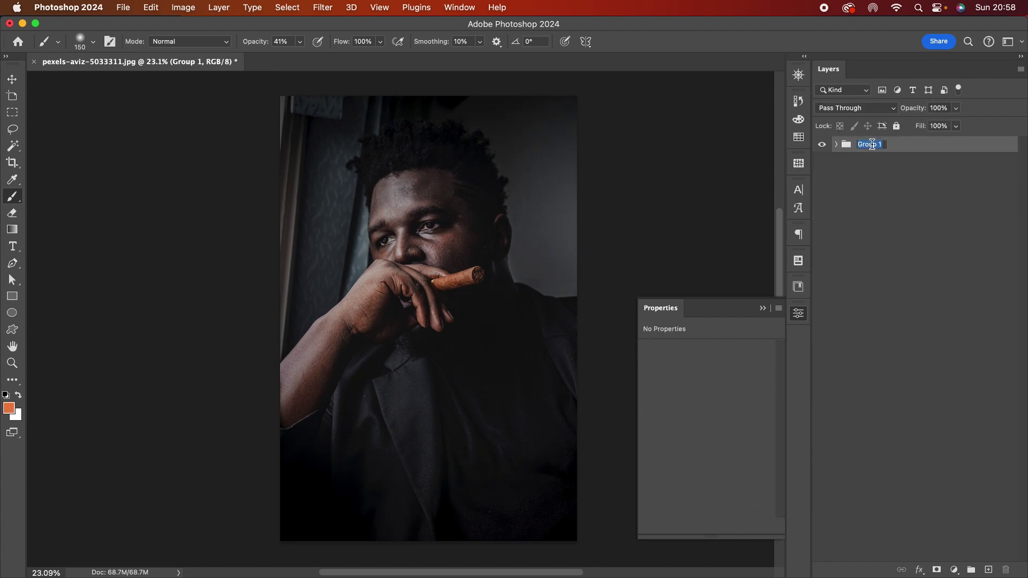
{"action": "type", "text": "photo"}
{"action": "key", "text": "Return"}
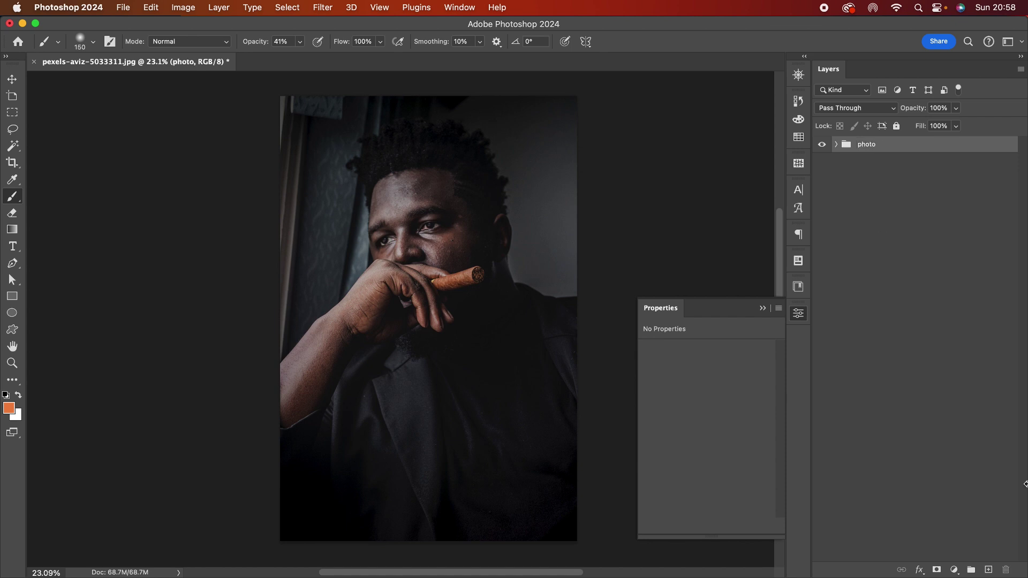
- Add a new empty layer named 'glow' above the photo group
{"action": "left_click", "coordinate": [989, 571]}
{"action": "double_click", "coordinate": [874, 158]}
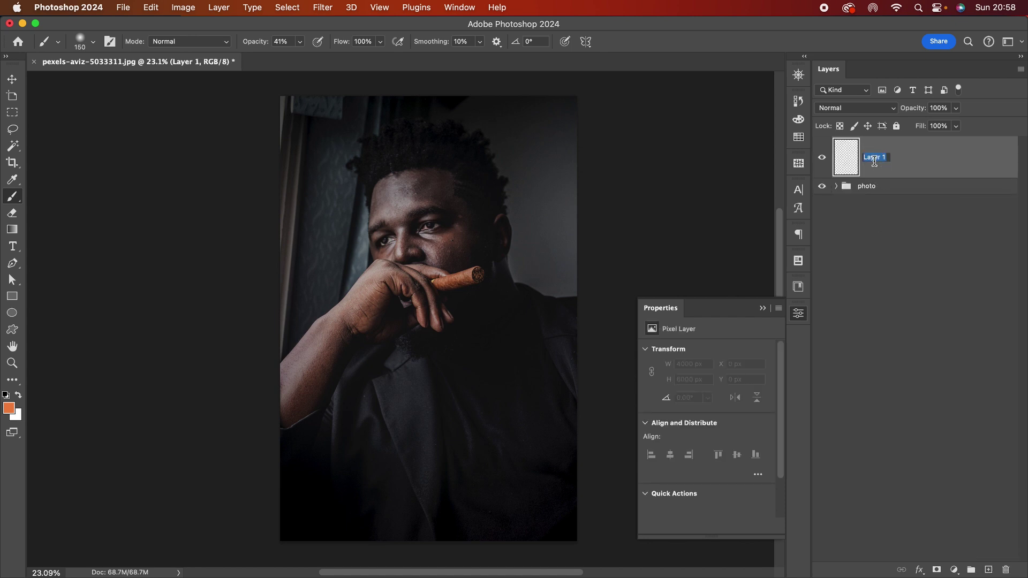
{"action": "type", "text": "glow"}
{"action": "key", "text": "Return"}
- Put the glow layer in a new group named 'Glow' and zoom in with glow selected
{"action": "key", "text": "super+g"}
{"action": "type", "text": "G"}
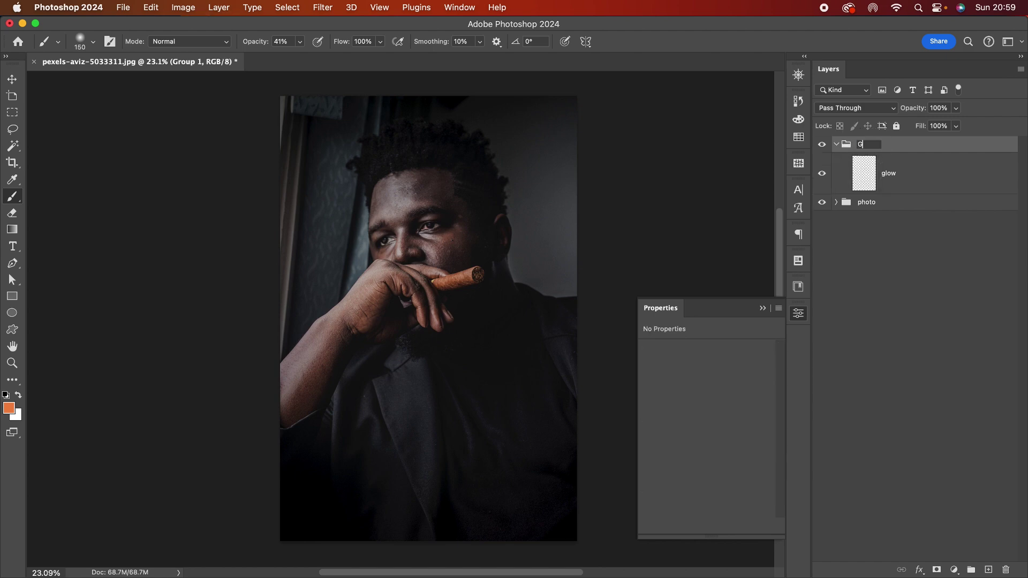
{"action": "type", "text": "low"}
{"action": "key", "text": "Return"}
{"action": "left_click", "coordinate": [923, 178]}
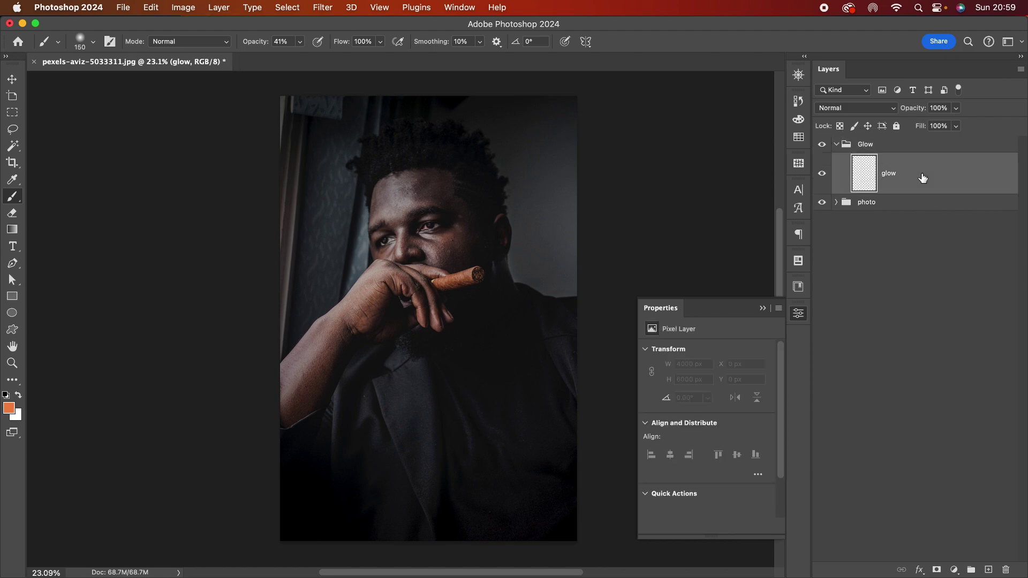
{"action": "scroll", "coordinate": [479, 278], "scroll_direction": "up", "scroll_amount": 10}
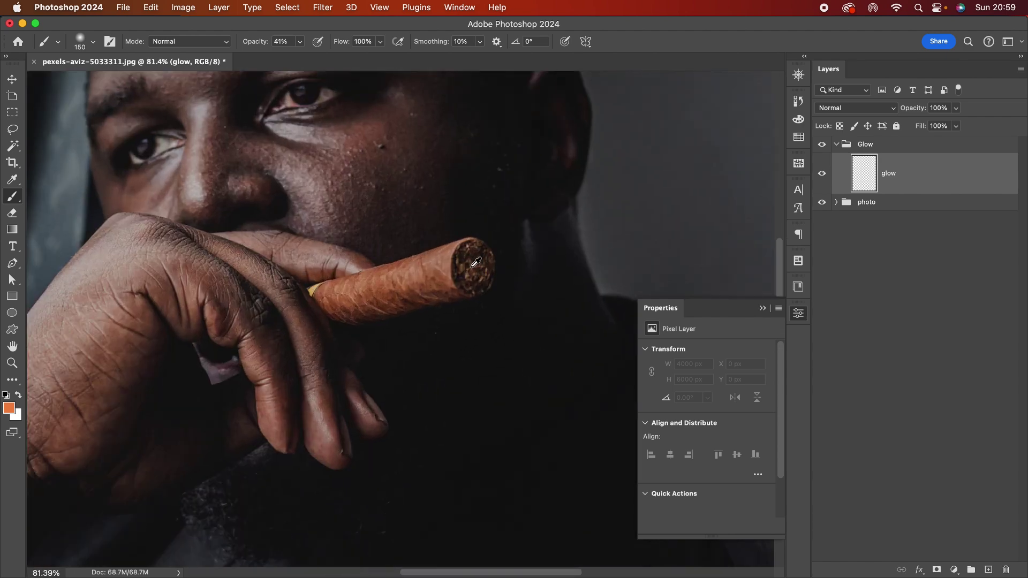
- Paint a size-250, 100% opacity orange (#ee8441) dab over the cigar tip on the glow layer
{"action": "left_click", "coordinate": [11, 410]}
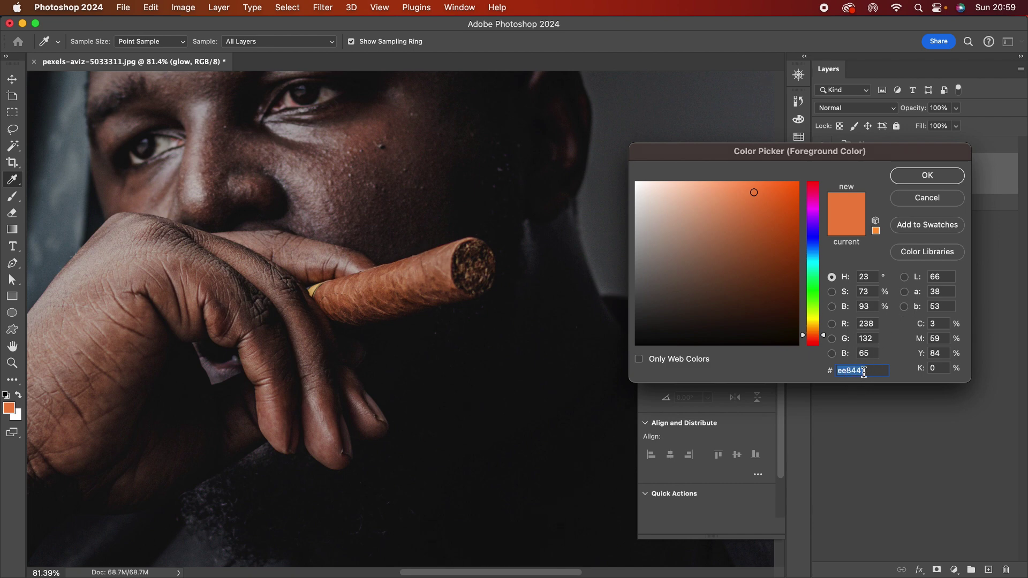
{"action": "left_click", "coordinate": [928, 176]}
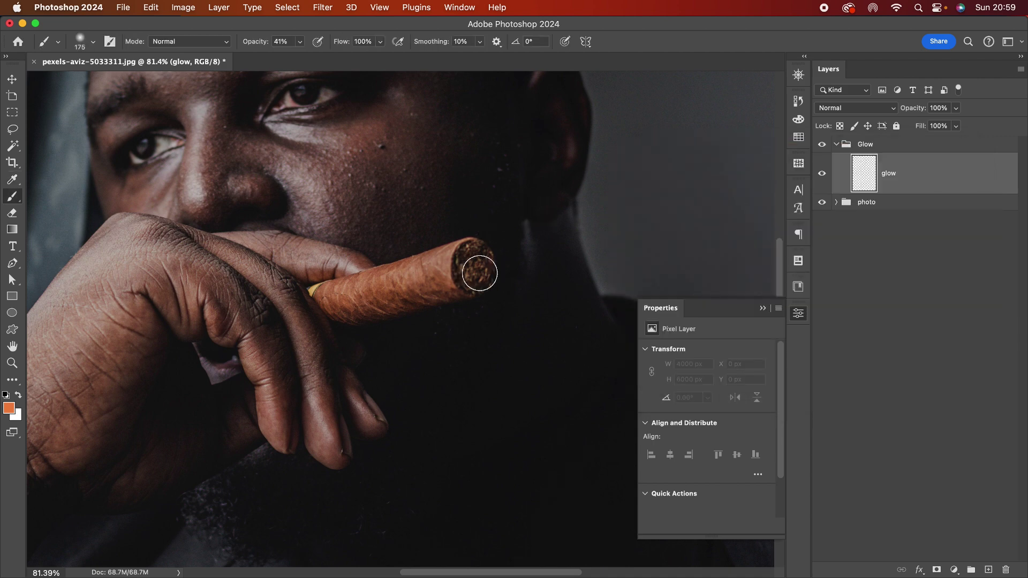
{"action": "key", "text": "bracketright"}
{"action": "key", "text": "bracketright"}
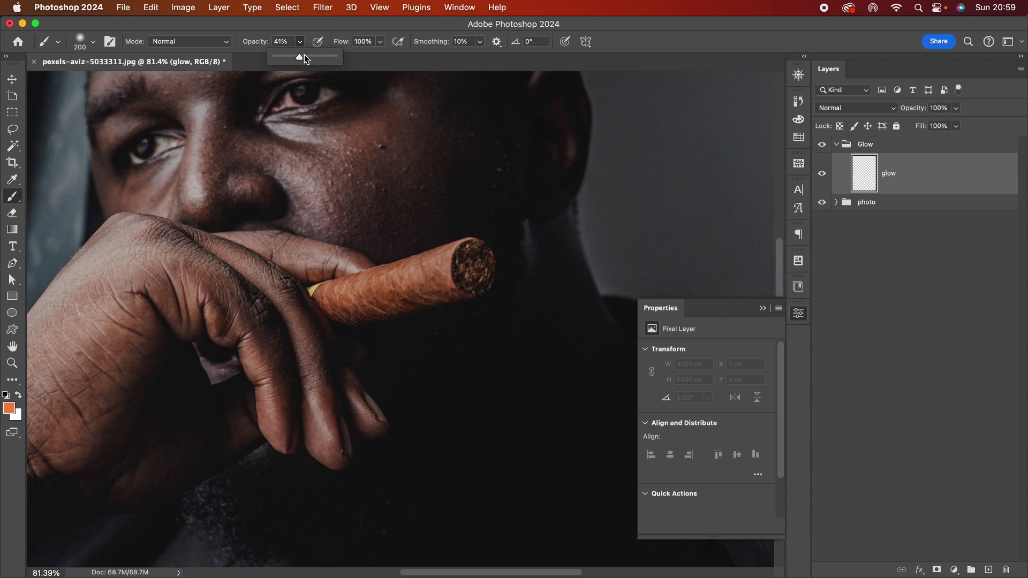
{"action": "left_click_drag", "start_coordinate": [303, 55], "coordinate": [336, 56]}
{"action": "left_click", "coordinate": [471, 267]}
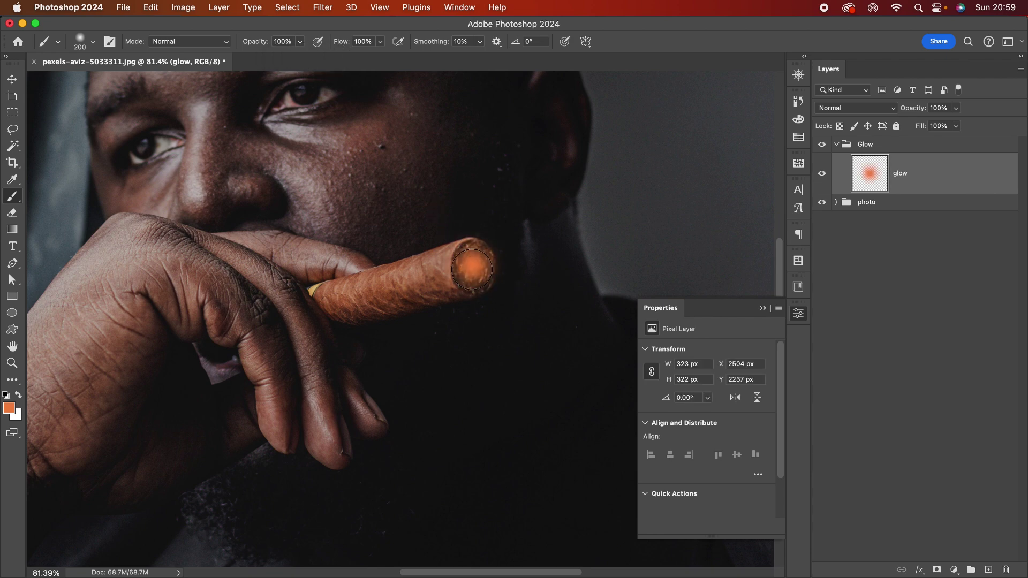
{"action": "key", "text": "bracketright"}
{"action": "left_click", "coordinate": [472, 268]}
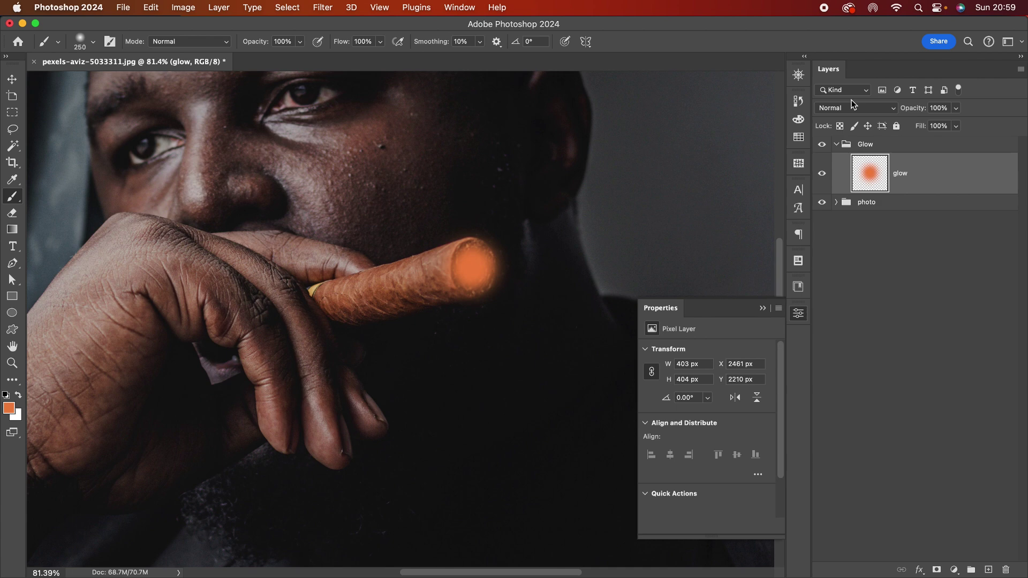
{"action": "double_click", "coordinate": [946, 173]}
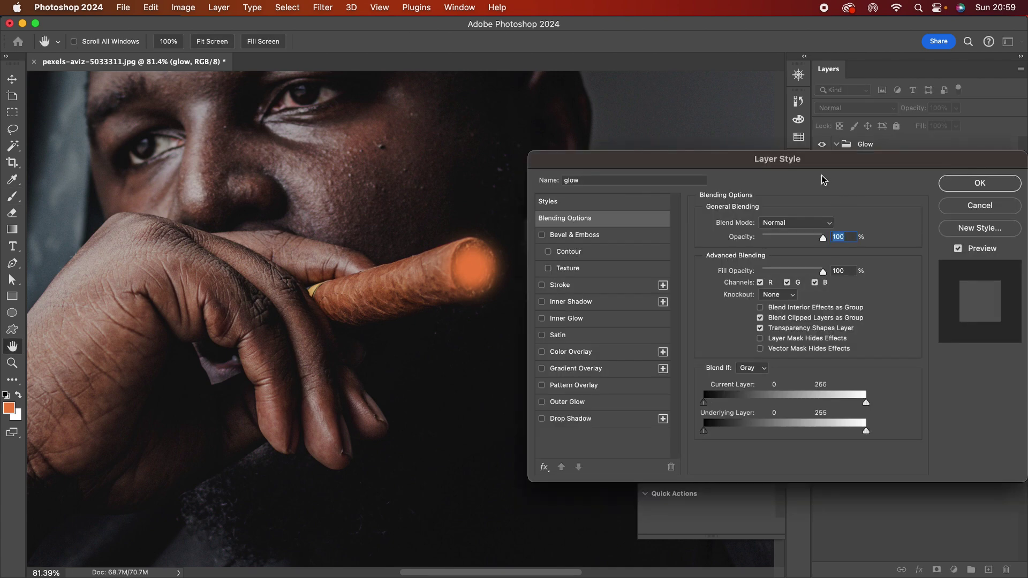
- Set the glow layer to Color Dodge with Transparency Shapes Layer off and 96% fill
{"action": "left_click_drag", "start_coordinate": [816, 161], "coordinate": [784, 155]}
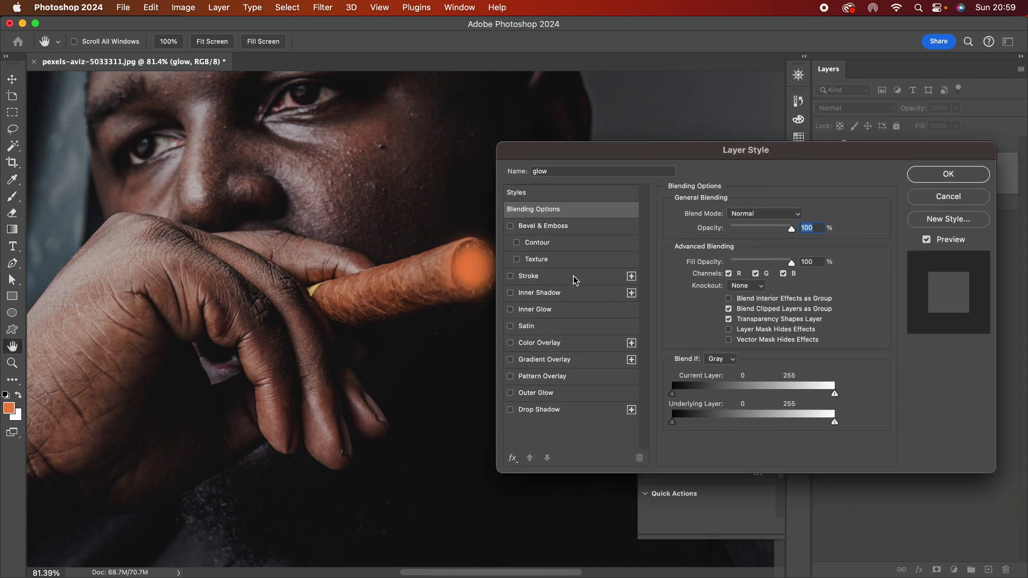
{"action": "left_click", "coordinate": [753, 214]}
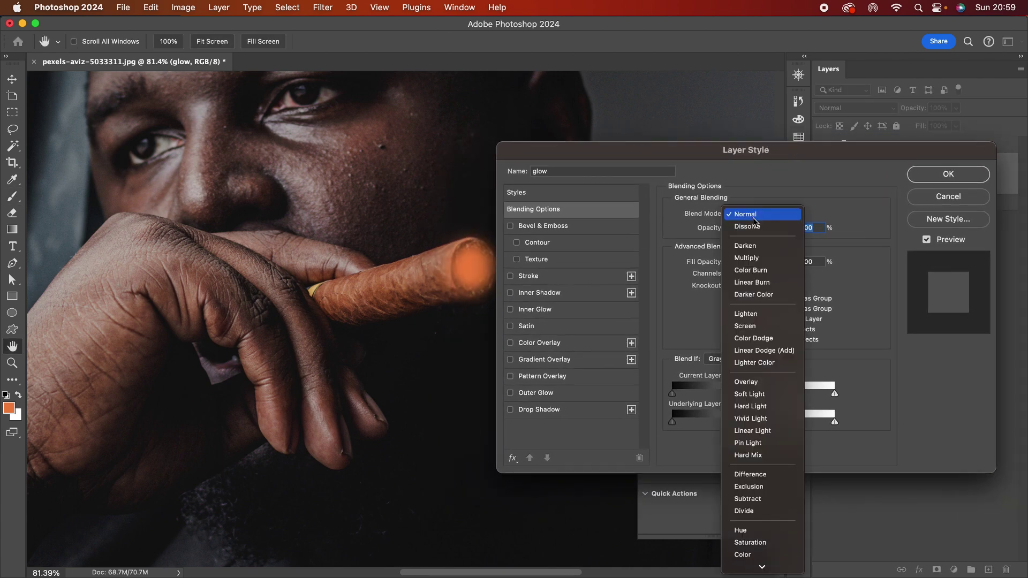
{"action": "left_click", "coordinate": [765, 338]}
{"action": "left_click_drag", "start_coordinate": [783, 156], "coordinate": [804, 156]}
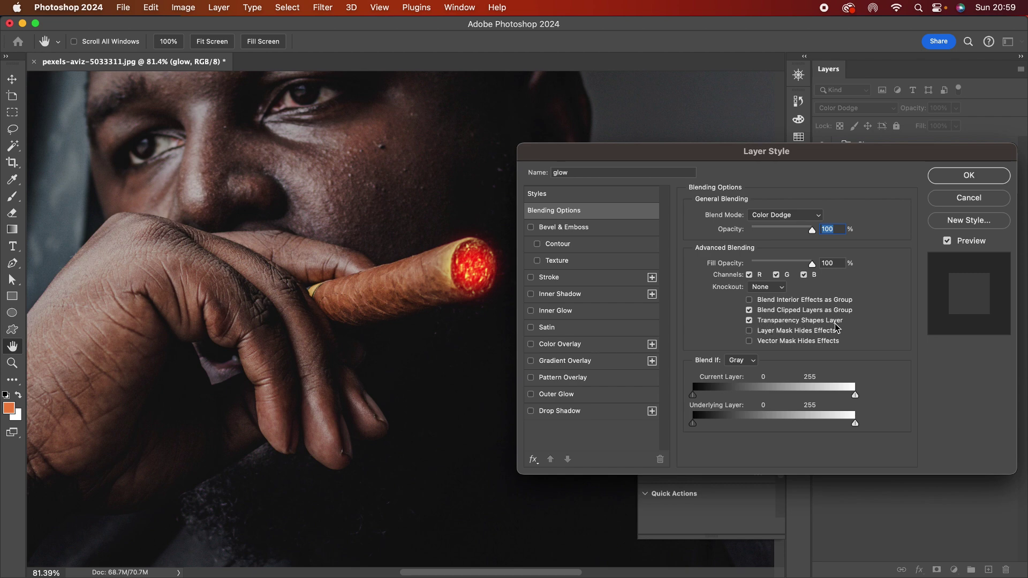
{"action": "left_click", "coordinate": [750, 321]}
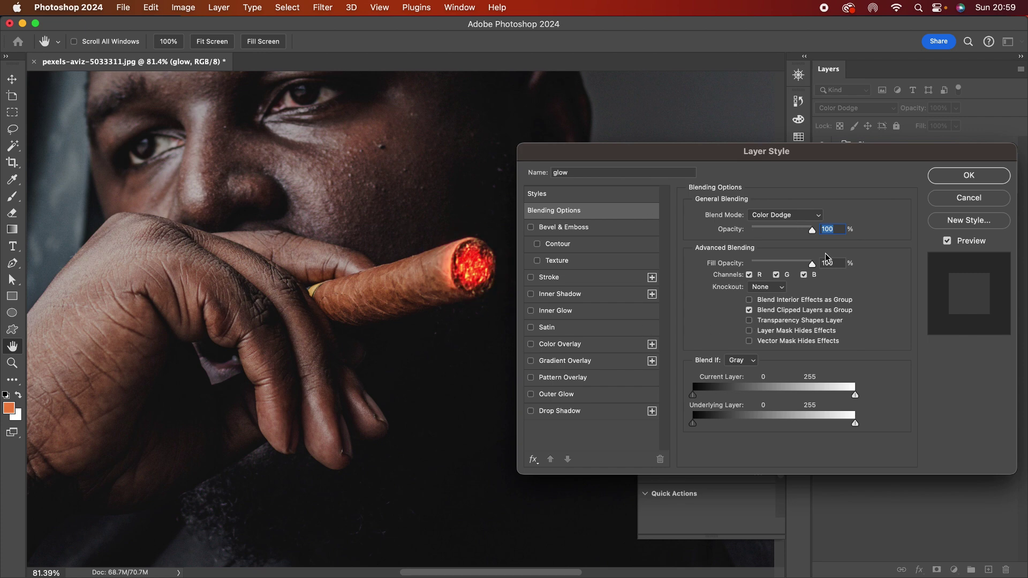
{"action": "mouse_move", "coordinate": [813, 264]}
{"action": "left_mouse_down"}
{"action": "mouse_move", "coordinate": [798, 266]}
{"action": "mouse_move", "coordinate": [810, 268]}
{"action": "left_mouse_up"}
{"action": "left_click", "coordinate": [942, 176]}
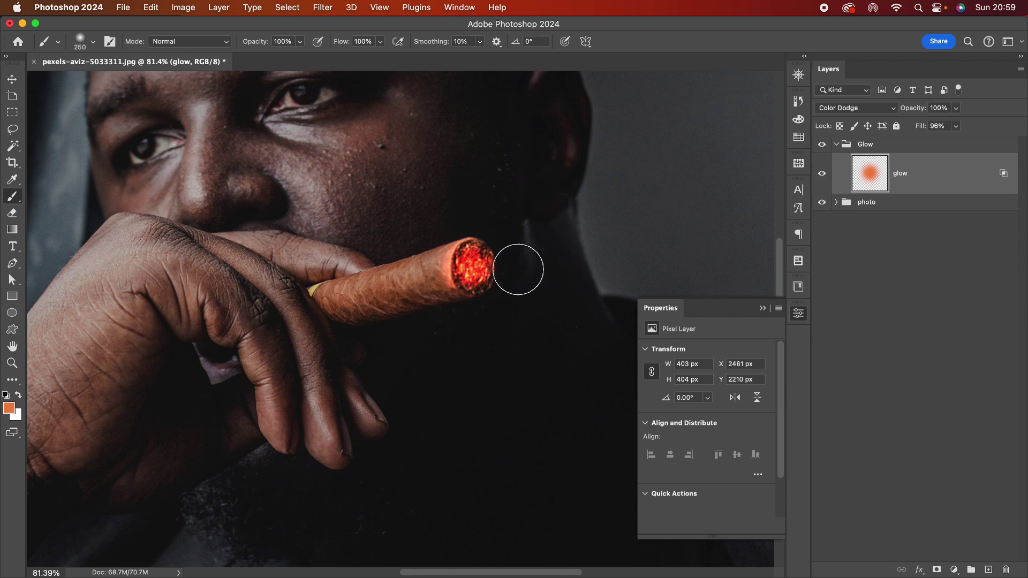
- Paint more orange glow around the cigar tip
{"action": "mouse_move", "coordinate": [517, 268]}
{"action": "left_mouse_down"}
{"action": "mouse_move", "coordinate": [472, 270]}
{"action": "mouse_move", "coordinate": [470, 281]}
{"action": "mouse_move", "coordinate": [495, 281]}
{"action": "mouse_move", "coordinate": [485, 245]}
{"action": "left_mouse_up"}
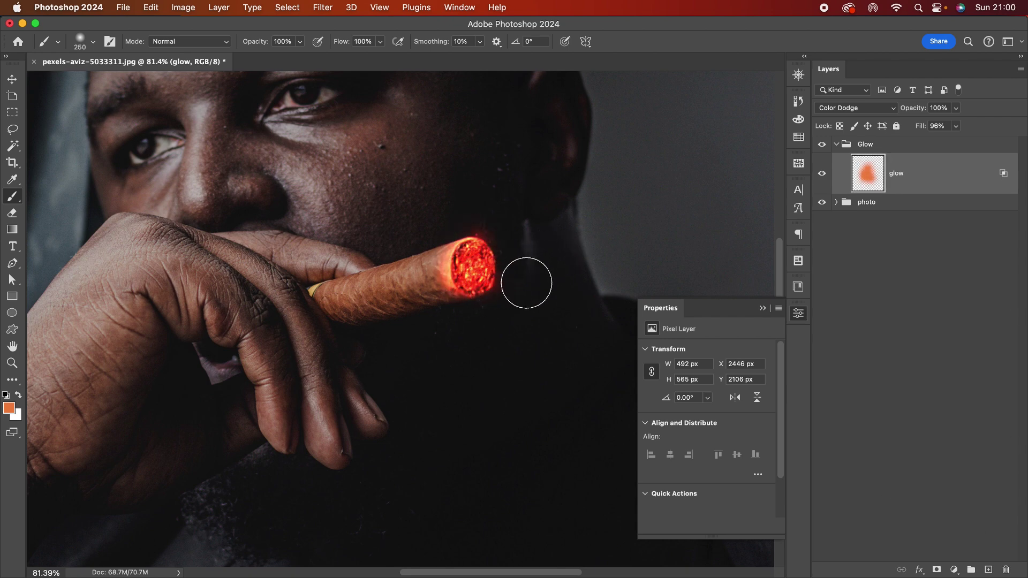
{"action": "scroll", "coordinate": [528, 280], "scroll_direction": "down", "scroll_amount": 3}
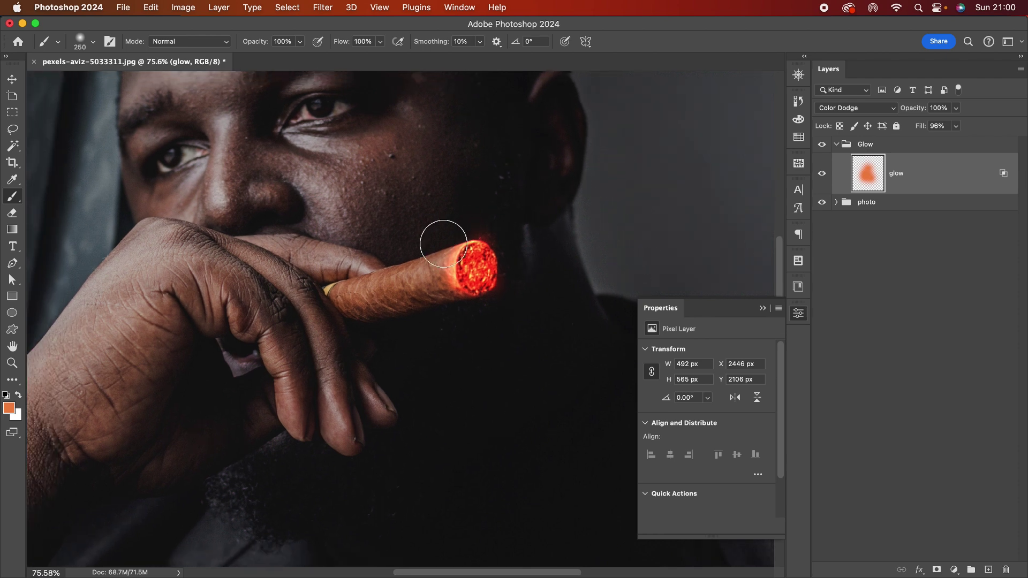
{"action": "scroll", "coordinate": [474, 271], "scroll_direction": "down", "scroll_amount": 3}
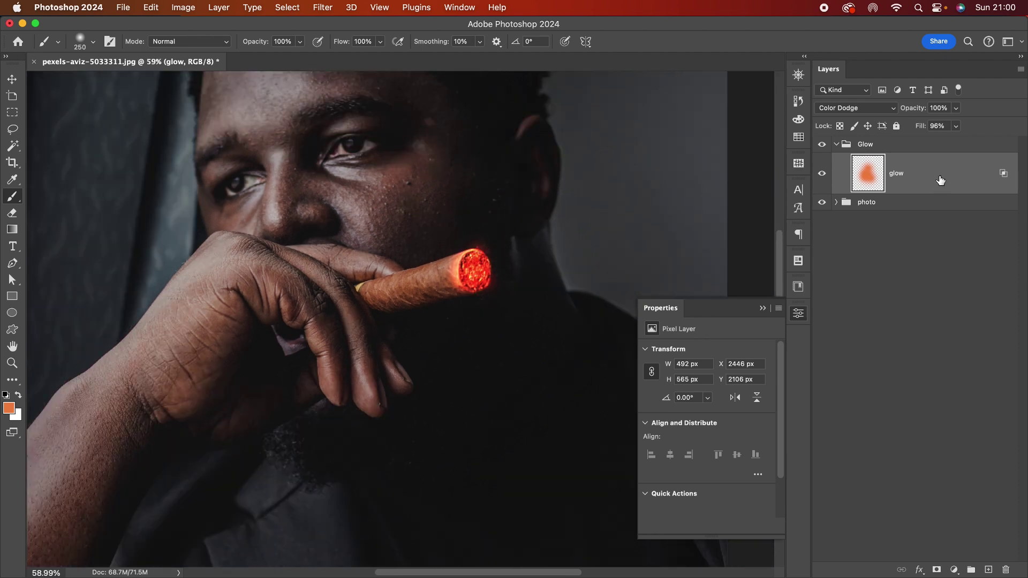
- Add a new layer named 'face glow' above the glow layer
{"action": "left_click", "coordinate": [989, 570]}
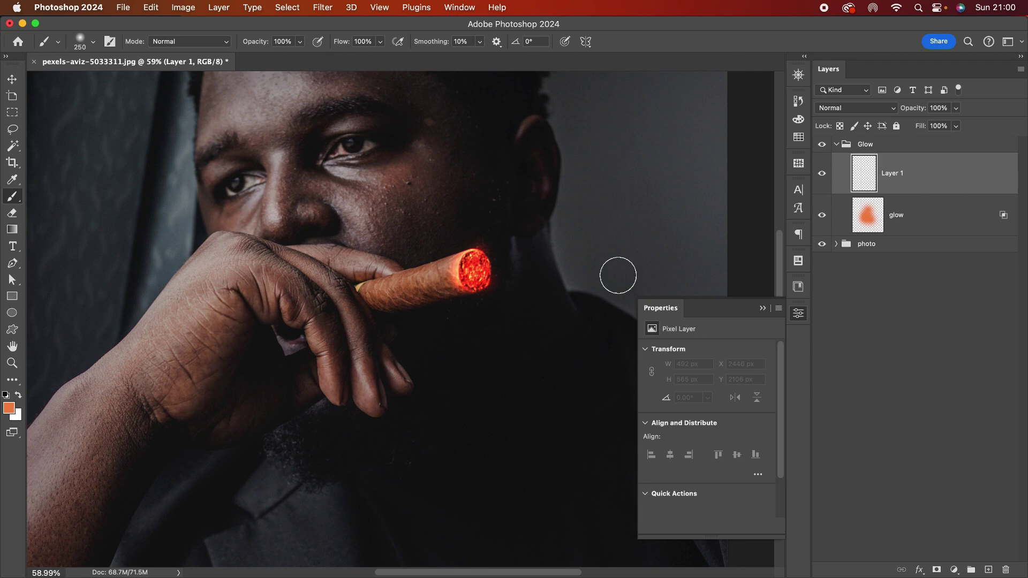
{"action": "double_click", "coordinate": [896, 173]}
{"action": "type", "text": "face glow"}
{"action": "key", "text": "Return"}
- Paint soft orange glow over the cheek and eye with a size-1300 brush at 42% opacity
{"action": "scroll", "coordinate": [405, 251], "scroll_direction": "down", "scroll_amount": 2}
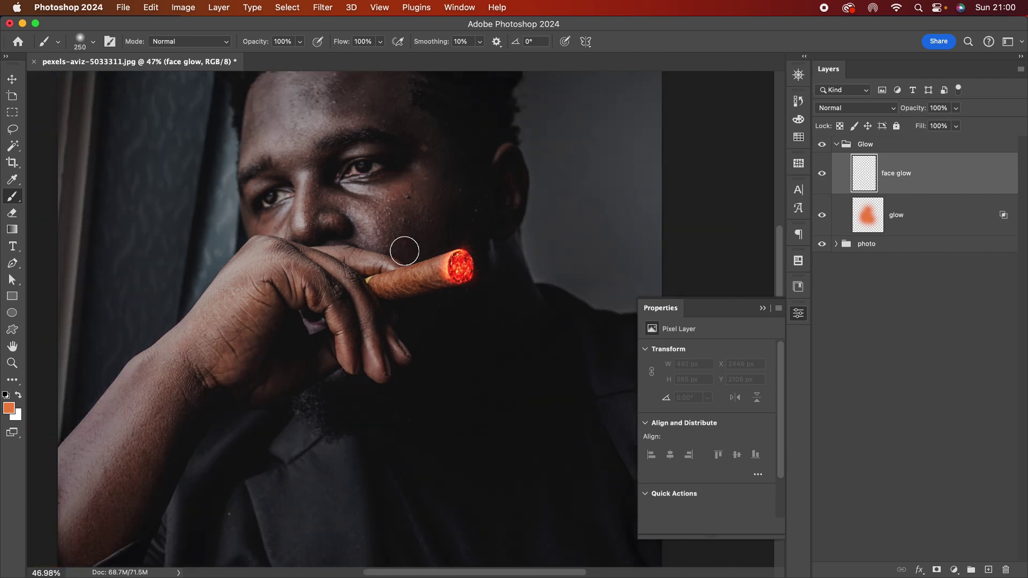
{"action": "key", "text": "bracketright"}
{"action": "key", "text": "bracketright"}
{"action": "key", "text": "bracketright"}
{"action": "key", "text": "bracketright"}
{"action": "key", "text": "bracketright"}
{"action": "key", "text": "bracketright"}
{"action": "left_click_drag", "start_coordinate": [471, 188], "coordinate": [489, 246]}
{"action": "left_click", "coordinate": [300, 41]}
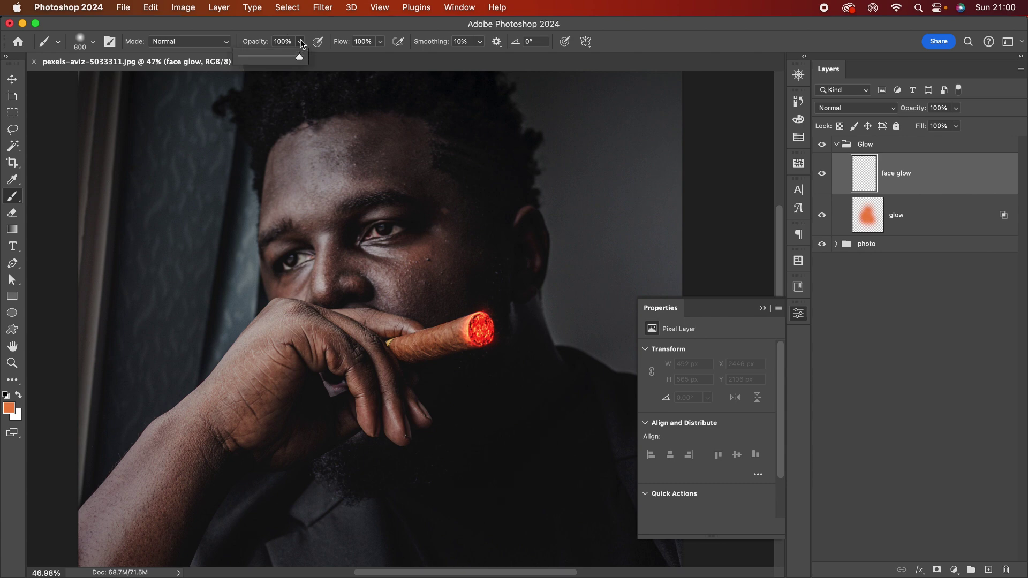
{"action": "left_click_drag", "start_coordinate": [265, 56], "coordinate": [265, 56]}
{"action": "key", "text": "bracketright"}
{"action": "left_click", "coordinate": [463, 262]}
{"action": "key", "text": "bracketright"}
{"action": "key", "text": "bracketright"}
{"action": "key", "text": "bracketright"}
{"action": "key", "text": "bracketright"}
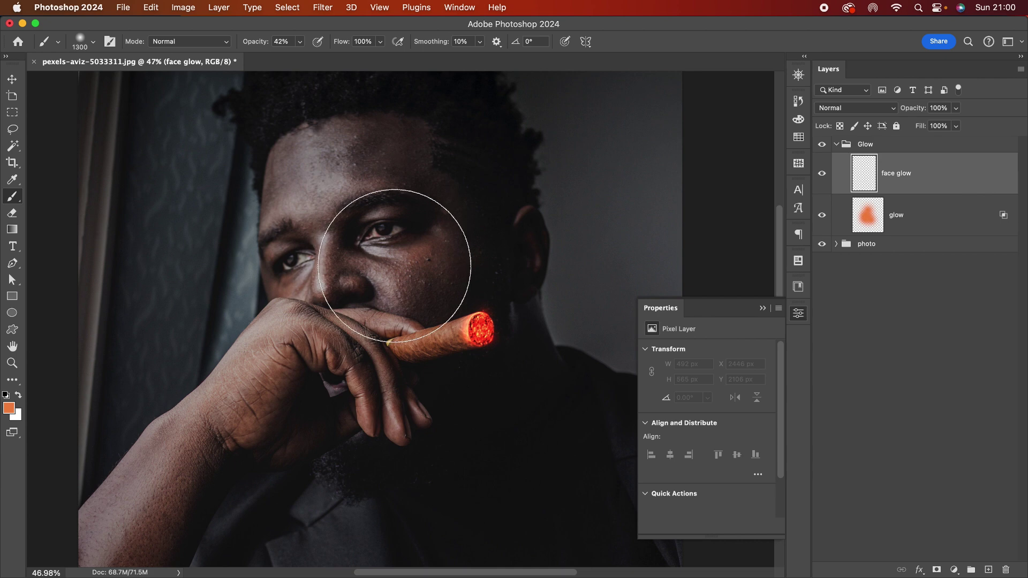
{"action": "mouse_move", "coordinate": [413, 277]}
{"action": "left_mouse_down"}
{"action": "mouse_move", "coordinate": [408, 212]}
{"action": "mouse_move", "coordinate": [406, 265]}
{"action": "mouse_move", "coordinate": [416, 232]}
{"action": "mouse_move", "coordinate": [388, 240]}
{"action": "mouse_move", "coordinate": [401, 267]}
{"action": "left_mouse_up"}
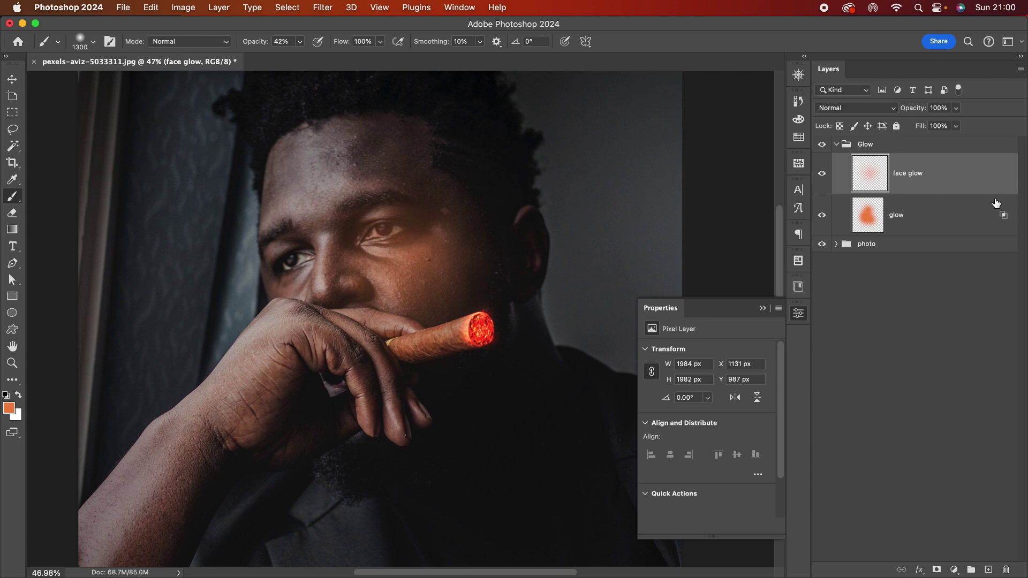
- Give the face glow layer Color Dodge blending, Transparency Shapes Layer off and 80% fill
{"action": "double_click", "coordinate": [962, 182]}
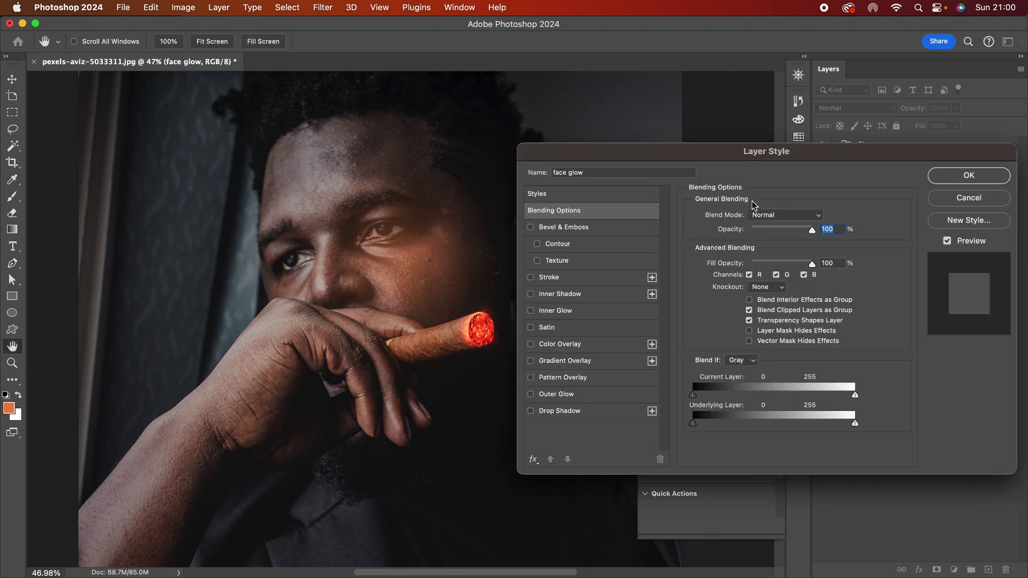
{"action": "left_click", "coordinate": [774, 215]}
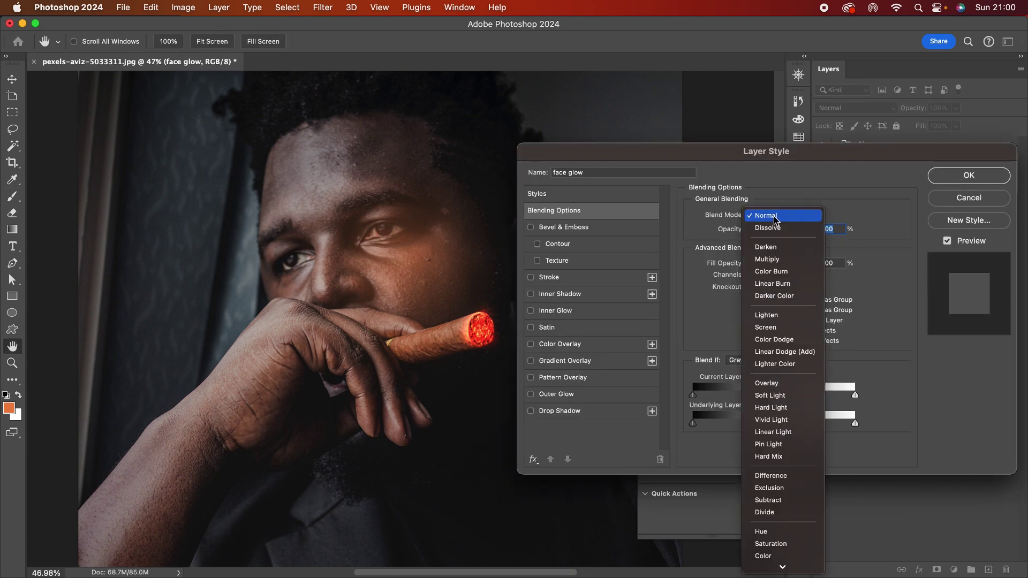
{"action": "left_click", "coordinate": [782, 342]}
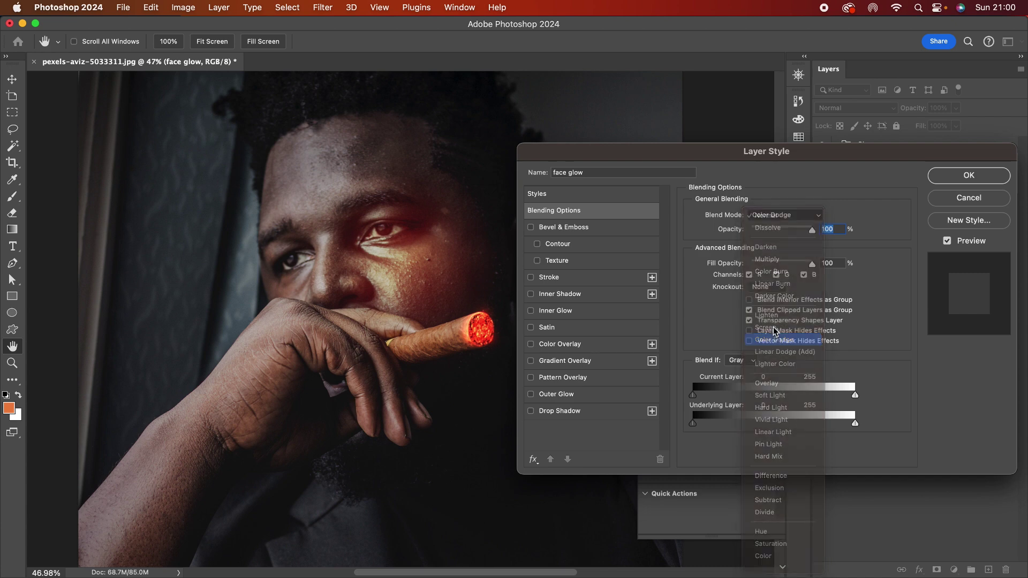
{"action": "left_click", "coordinate": [750, 321]}
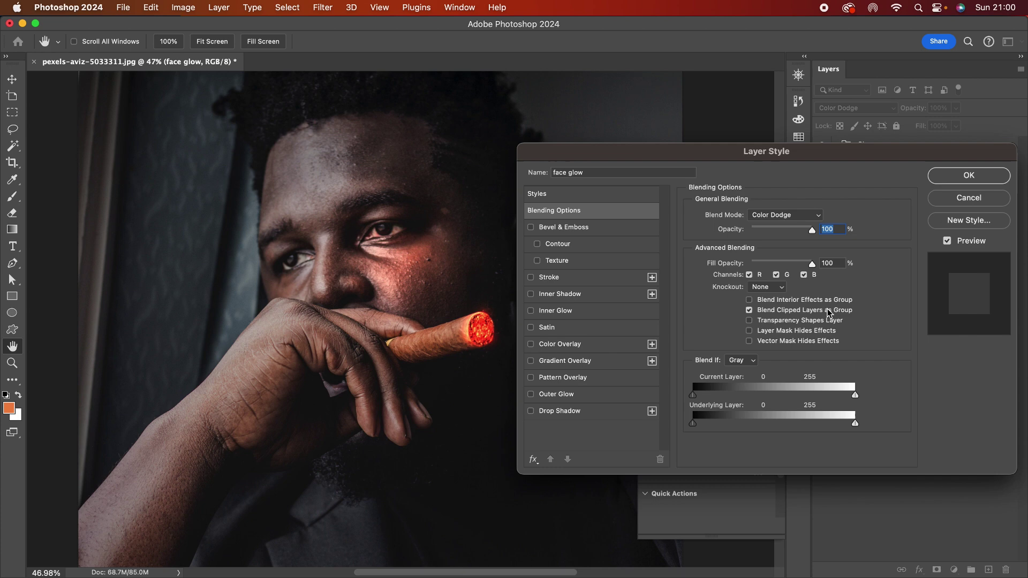
{"action": "mouse_move", "coordinate": [812, 264]}
{"action": "left_mouse_down"}
{"action": "mouse_move", "coordinate": [794, 265]}
{"action": "mouse_move", "coordinate": [821, 265]}
{"action": "left_mouse_up"}
- Paint orange glow over the hand, nose and cheeks with brush sizes from 700 to 1100
{"action": "left_click", "coordinate": [968, 175]}
{"action": "key", "text": "b"}
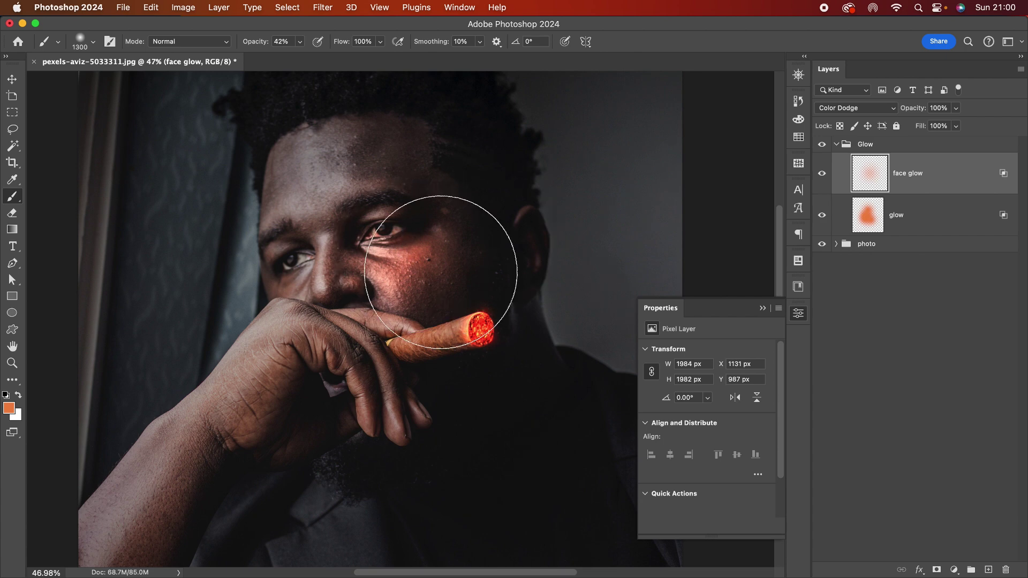
{"action": "key", "text": "bracketleft"}
{"action": "key", "text": "bracketleft"}
{"action": "mouse_move", "coordinate": [362, 348]}
{"action": "left_mouse_down"}
{"action": "mouse_move", "coordinate": [382, 413]}
{"action": "mouse_move", "coordinate": [397, 427]}
{"action": "mouse_move", "coordinate": [394, 398]}
{"action": "mouse_move", "coordinate": [401, 421]}
{"action": "mouse_move", "coordinate": [409, 404]}
{"action": "mouse_move", "coordinate": [419, 418]}
{"action": "mouse_move", "coordinate": [377, 403]}
{"action": "mouse_move", "coordinate": [373, 431]}
{"action": "mouse_move", "coordinate": [365, 382]}
{"action": "mouse_move", "coordinate": [337, 337]}
{"action": "mouse_move", "coordinate": [351, 339]}
{"action": "mouse_move", "coordinate": [316, 331]}
{"action": "mouse_move", "coordinate": [285, 303]}
{"action": "mouse_move", "coordinate": [346, 330]}
{"action": "left_mouse_up"}
{"action": "key", "text": "bracketleft"}
{"action": "key", "text": "bracketleft"}
{"action": "key", "text": "bracketleft"}
{"action": "key", "text": "bracketleft"}
{"action": "key", "text": "bracketleft"}
{"action": "key", "text": "bracketleft"}
{"action": "key", "text": "bracketleft"}
{"action": "key", "text": "bracketleft"}
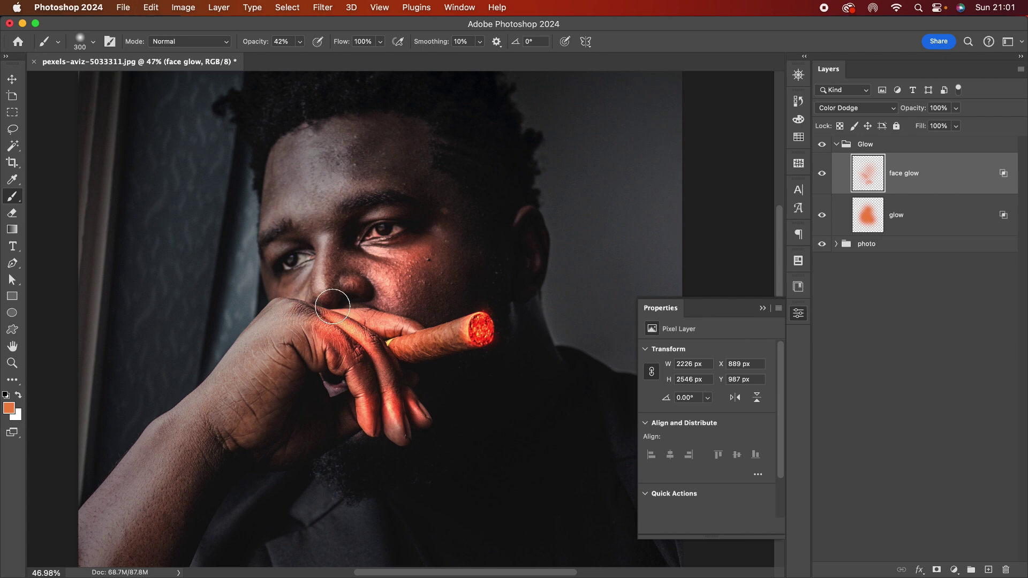
{"action": "key", "text": "bracketright"}
{"action": "key", "text": "bracketright"}
{"action": "key", "text": "bracketright"}
{"action": "key", "text": "bracketright"}
{"action": "mouse_move", "coordinate": [332, 319]}
{"action": "left_mouse_down"}
{"action": "mouse_move", "coordinate": [371, 291]}
{"action": "mouse_move", "coordinate": [431, 284]}
{"action": "mouse_move", "coordinate": [475, 253]}
{"action": "mouse_move", "coordinate": [422, 227]}
{"action": "mouse_move", "coordinate": [401, 234]}
{"action": "mouse_move", "coordinate": [346, 200]}
{"action": "mouse_move", "coordinate": [332, 219]}
{"action": "mouse_move", "coordinate": [339, 231]}
{"action": "mouse_move", "coordinate": [391, 191]}
{"action": "mouse_move", "coordinate": [432, 195]}
{"action": "mouse_move", "coordinate": [544, 240]}
{"action": "mouse_move", "coordinate": [532, 245]}
{"action": "mouse_move", "coordinate": [526, 228]}
{"action": "mouse_move", "coordinate": [535, 319]}
{"action": "mouse_move", "coordinate": [513, 387]}
{"action": "mouse_move", "coordinate": [476, 429]}
{"action": "mouse_move", "coordinate": [421, 458]}
{"action": "mouse_move", "coordinate": [357, 441]}
{"action": "left_mouse_up"}
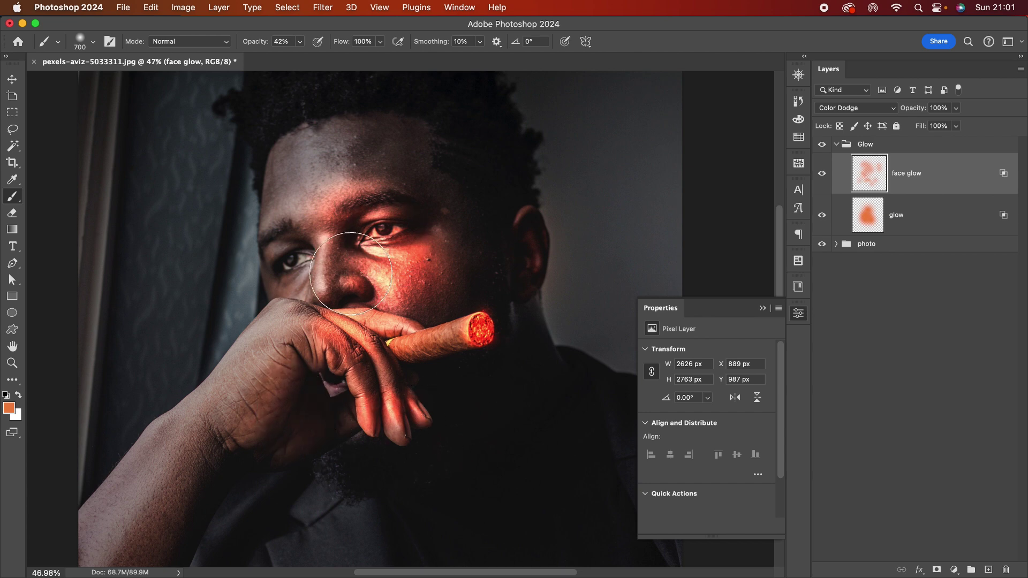
{"action": "scroll", "coordinate": [387, 292], "scroll_direction": "down", "scroll_amount": 1}
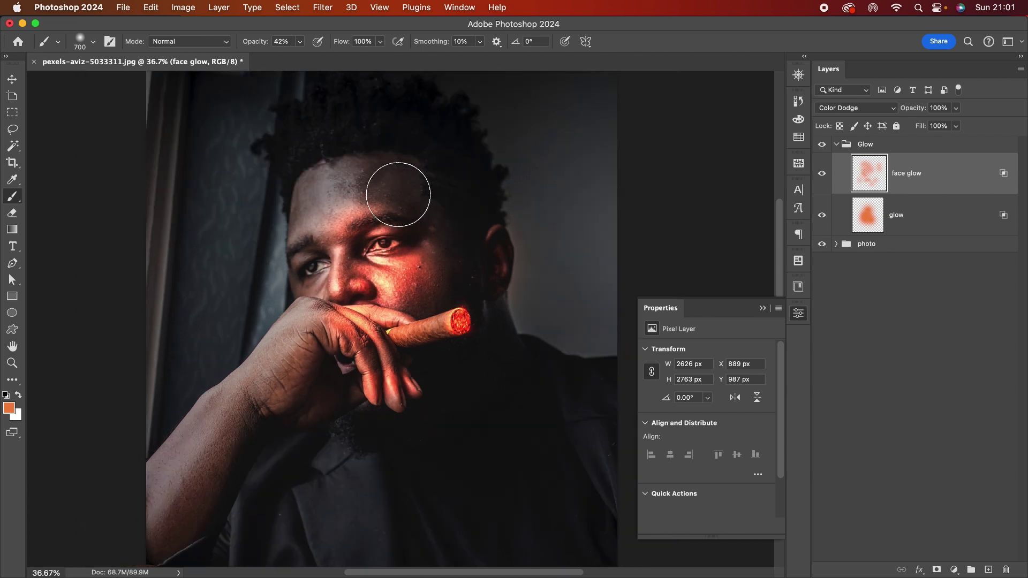
{"action": "key", "text": "bracketright"}
{"action": "key", "text": "bracketright"}
{"action": "key", "text": "bracketright"}
{"action": "key", "text": "bracketright"}
{"action": "left_click_drag", "start_coordinate": [459, 278], "coordinate": [435, 278]}
- At 16% brush opacity, add faint glow over the forehead and neck, then collapse the Glow group
{"action": "left_click_drag", "start_coordinate": [283, 55], "coordinate": [282, 55]}
{"action": "key", "text": "bracketright"}
{"action": "key", "text": "bracketright"}
{"action": "mouse_move", "coordinate": [414, 216]}
{"action": "left_mouse_down"}
{"action": "mouse_move", "coordinate": [416, 191]}
{"action": "mouse_move", "coordinate": [390, 195]}
{"action": "mouse_move", "coordinate": [407, 170]}
{"action": "mouse_move", "coordinate": [436, 177]}
{"action": "left_mouse_up"}
{"action": "key", "text": "bracketright"}
{"action": "mouse_move", "coordinate": [502, 299]}
{"action": "left_mouse_down"}
{"action": "mouse_move", "coordinate": [512, 378]}
{"action": "mouse_move", "coordinate": [471, 427]}
{"action": "mouse_move", "coordinate": [418, 461]}
{"action": "mouse_move", "coordinate": [547, 458]}
{"action": "left_mouse_up"}
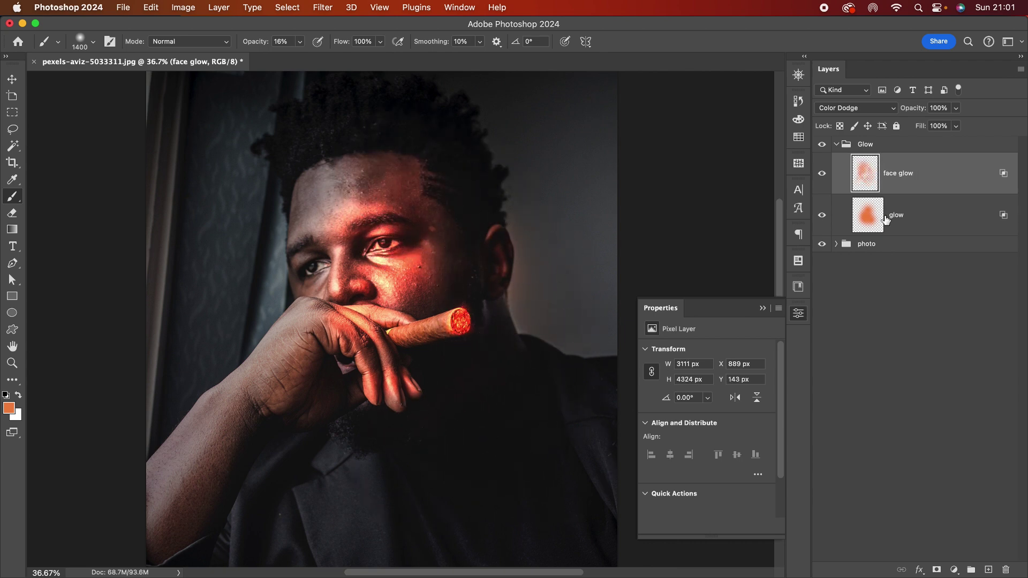
{"action": "left_click", "coordinate": [835, 145]}
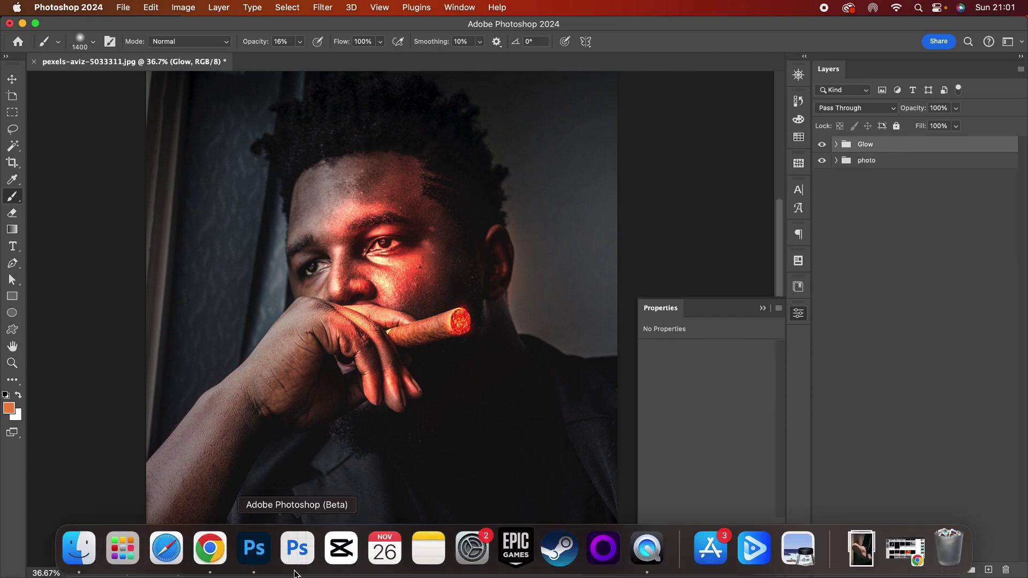
- In Chrome, enlarge Texturelabs' Wispy smoke column texture (Atmosphere 147) and copy the image
{"action": "left_click", "coordinate": [210, 552]}
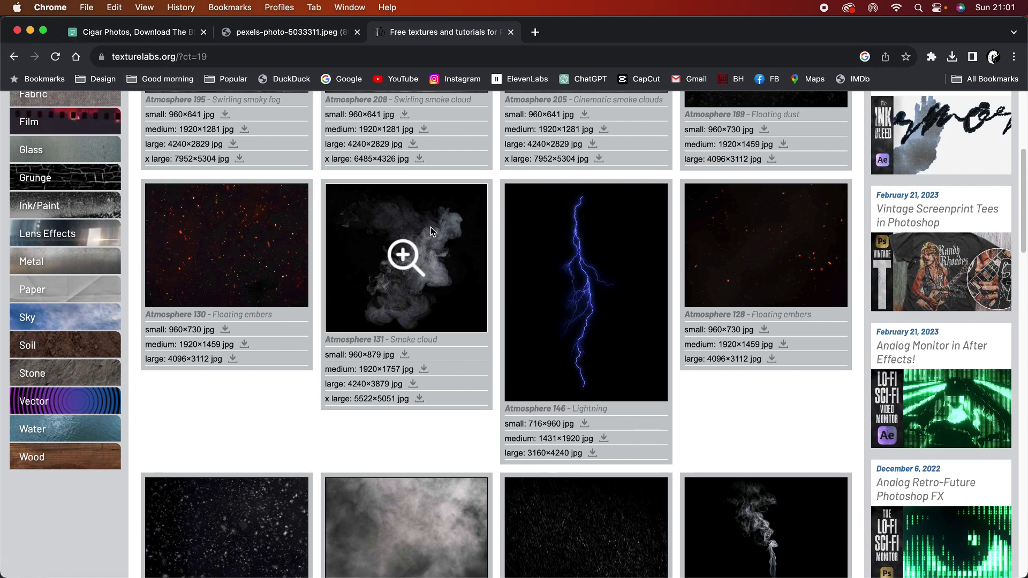
{"action": "scroll", "coordinate": [69, 110], "scroll_direction": "up", "scroll_amount": 3}
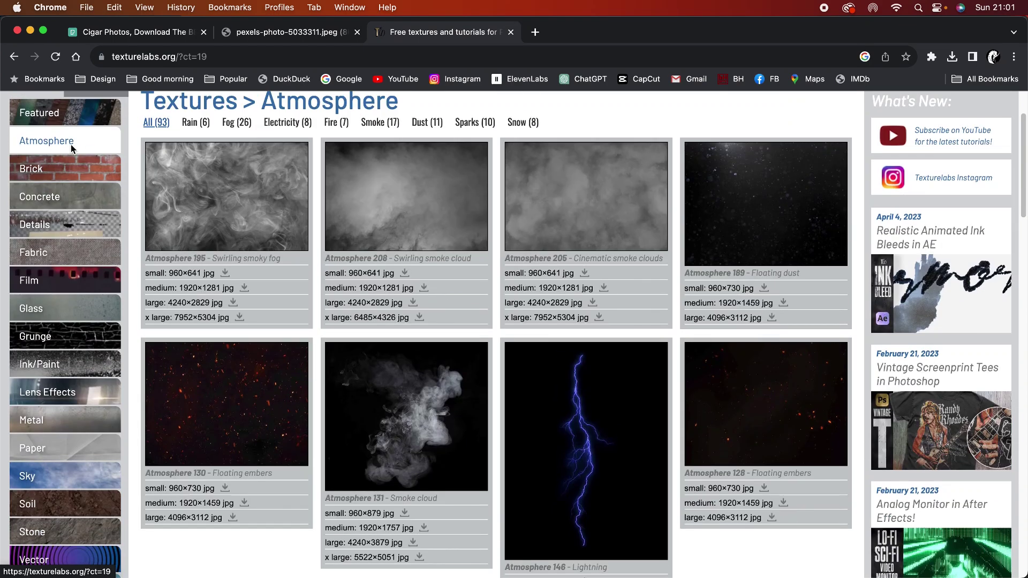
{"action": "scroll", "coordinate": [407, 370], "scroll_direction": "down", "scroll_amount": 10}
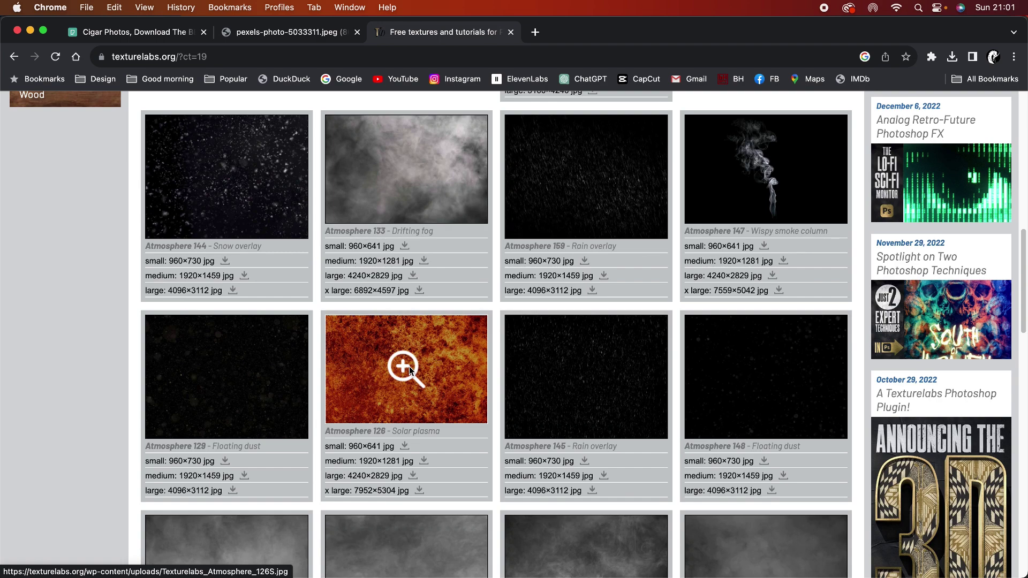
{"action": "scroll", "coordinate": [409, 370], "scroll_direction": "up", "scroll_amount": 3}
{"action": "left_click", "coordinate": [796, 319]}
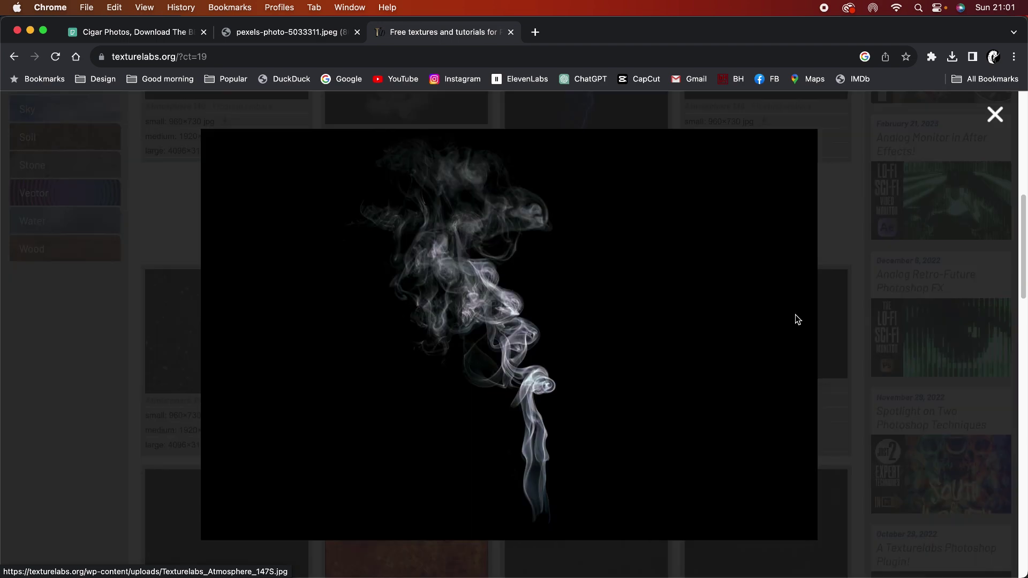
{"action": "right_click", "coordinate": [551, 281]}
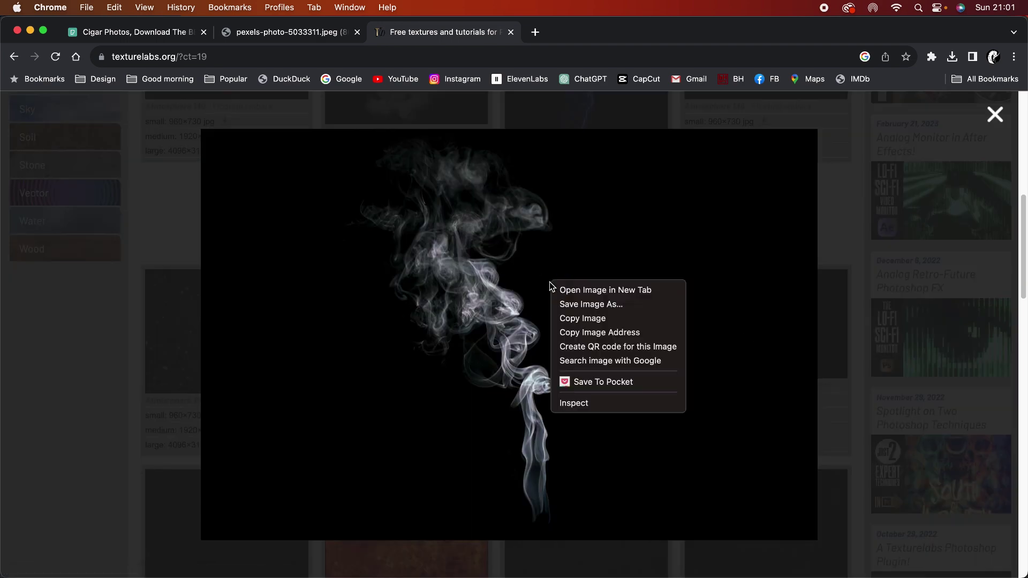
{"action": "left_click", "coordinate": [584, 319]}
- Paste the smoke as Layer 1, enlarge it to 4309 × 2875 px and move it over the head
{"action": "key", "text": "super+Tab"}
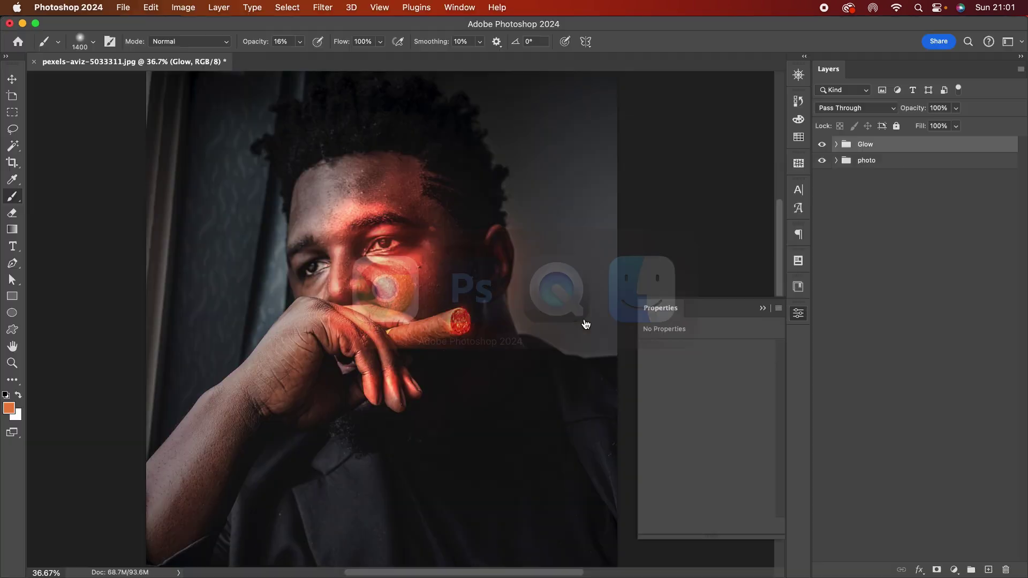
{"action": "key", "text": "super+v"}
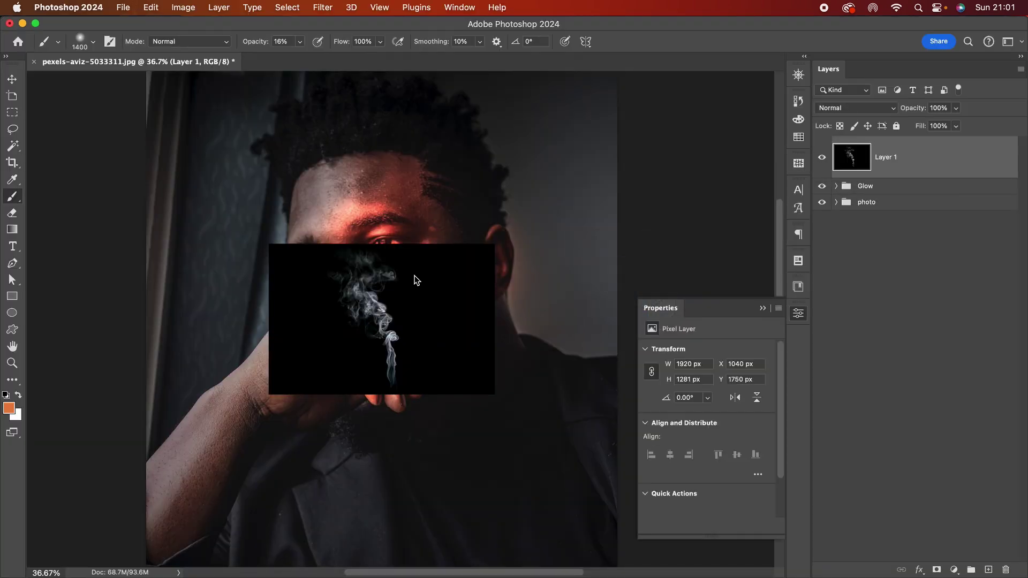
{"action": "scroll", "coordinate": [463, 259], "scroll_direction": "down", "scroll_amount": 1}
{"action": "scroll", "coordinate": [464, 258], "scroll_direction": "down", "scroll_amount": 3}
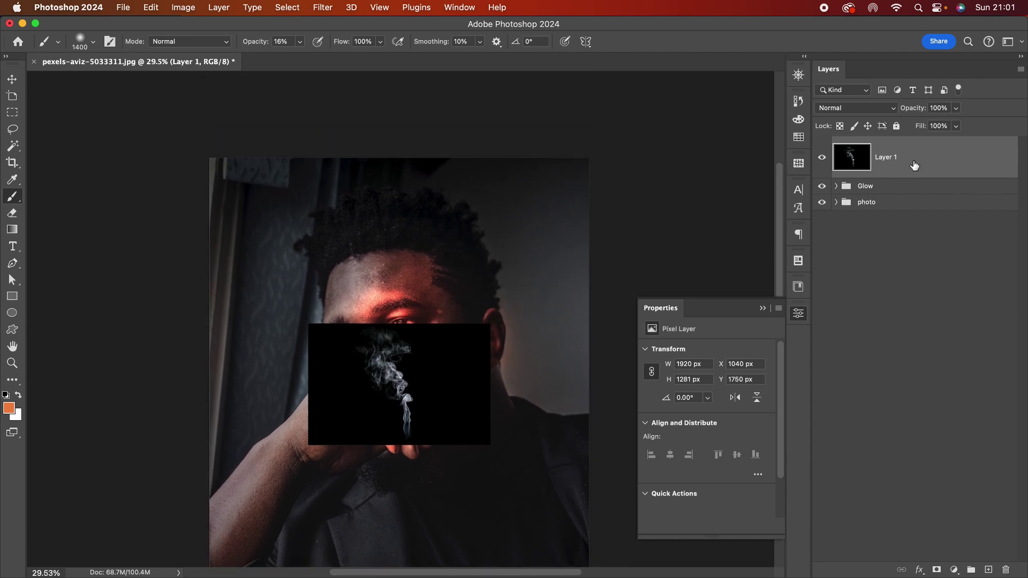
{"action": "key", "text": "super+t"}
{"action": "left_click_drag", "start_coordinate": [491, 324], "coordinate": [684, 131]}
{"action": "left_click_drag", "start_coordinate": [534, 310], "coordinate": [457, 261]}
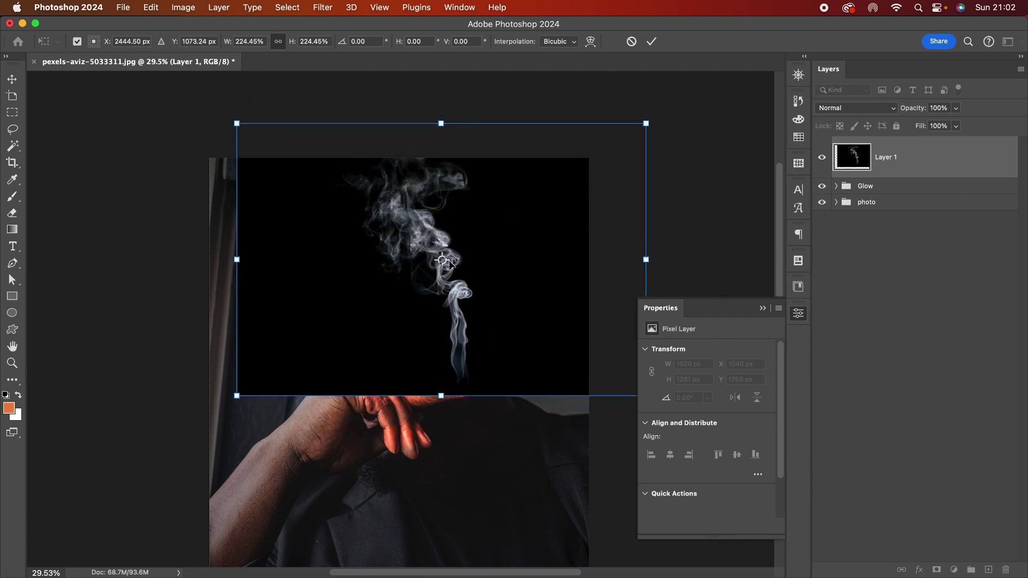
{"action": "key", "text": "Return"}
{"action": "key", "text": "b"}
{"action": "left_click", "coordinate": [835, 109]}
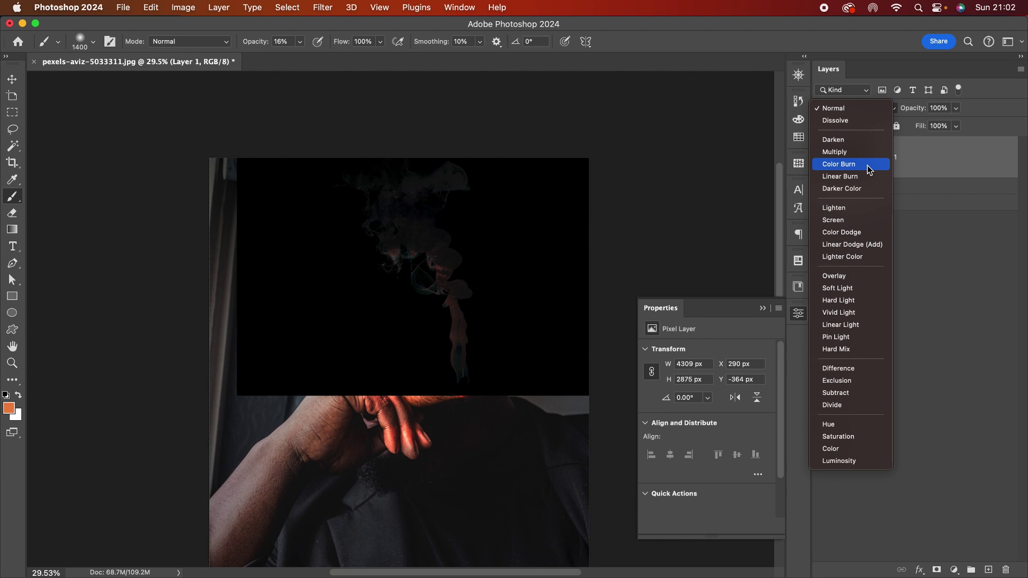
- Set the smoke layer to Screen blend mode and nudge it down toward the cigar
{"action": "left_click", "coordinate": [857, 220]}
{"action": "scroll", "coordinate": [491, 343], "scroll_direction": "up", "scroll_amount": 1}
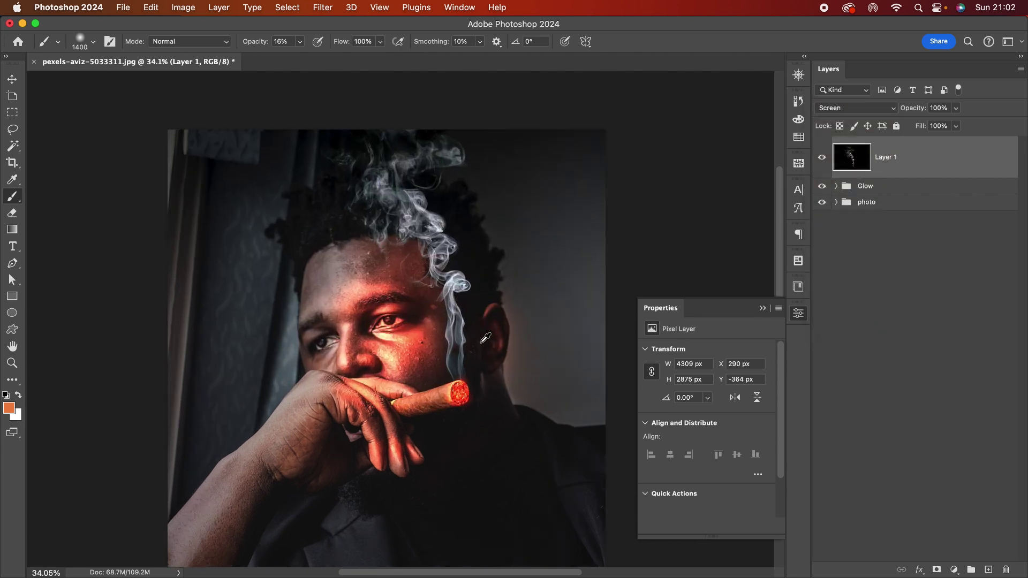
{"action": "key", "text": "v"}
{"action": "left_click_drag", "start_coordinate": [450, 306], "coordinate": [452, 312]}
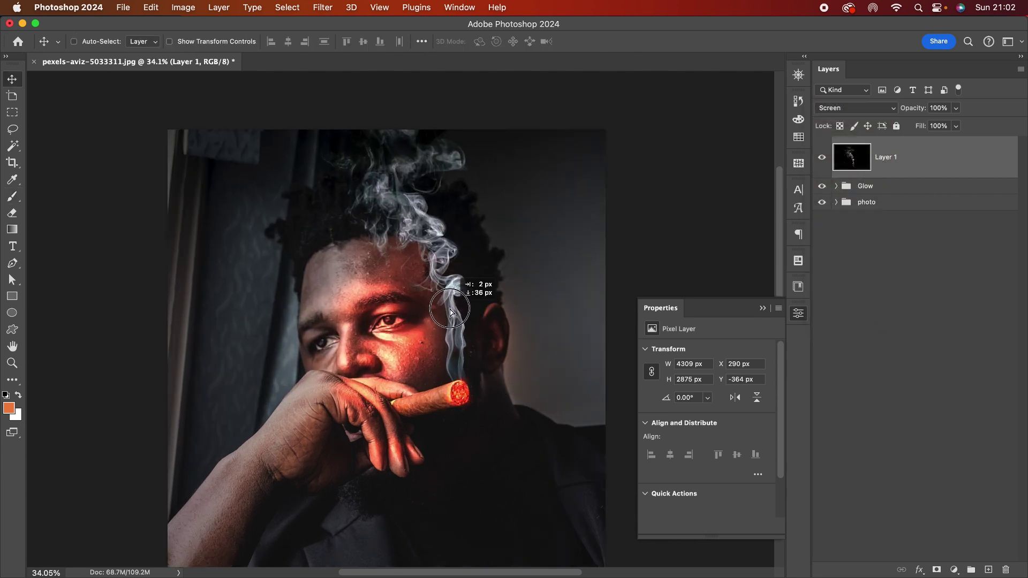
- Add a mask to Layer 1 and softly paint black over the upper smoke wisp
{"action": "left_click", "coordinate": [937, 570]}
{"action": "scroll", "coordinate": [469, 293], "scroll_direction": "down", "scroll_amount": 1}
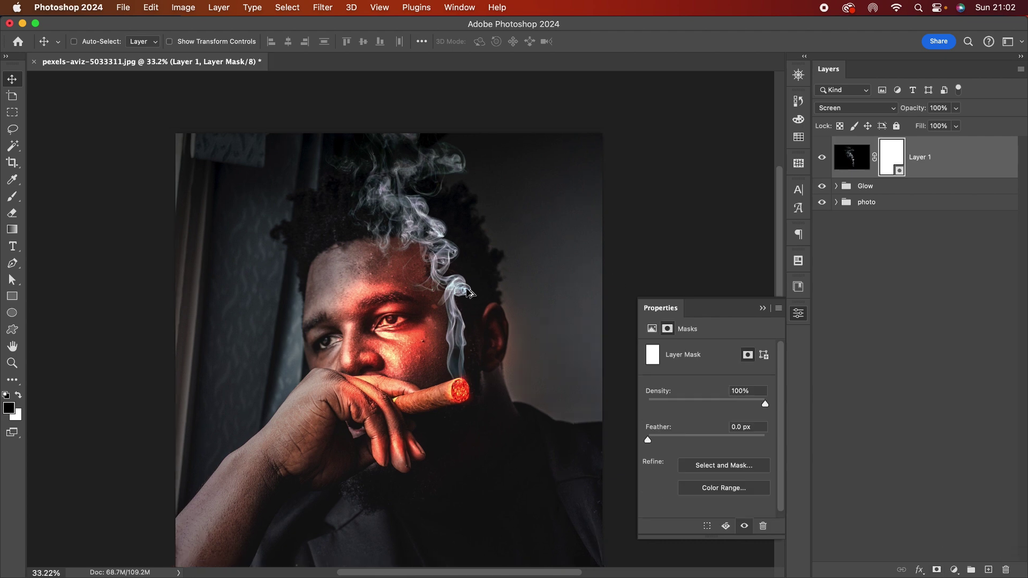
{"action": "scroll", "coordinate": [469, 293], "scroll_direction": "down", "scroll_amount": 1}
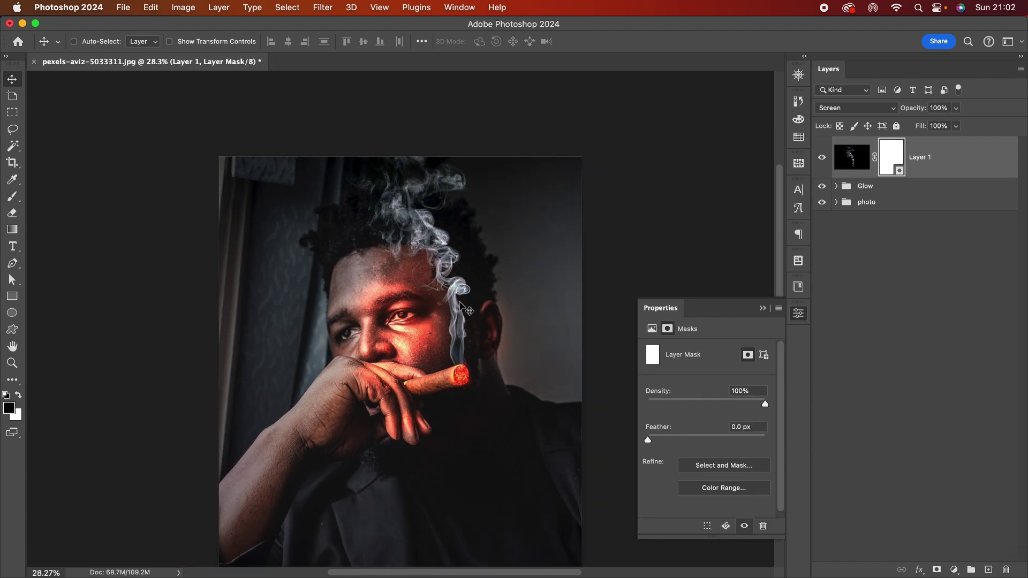
{"action": "key", "text": "b"}
{"action": "left_click", "coordinate": [407, 268]}
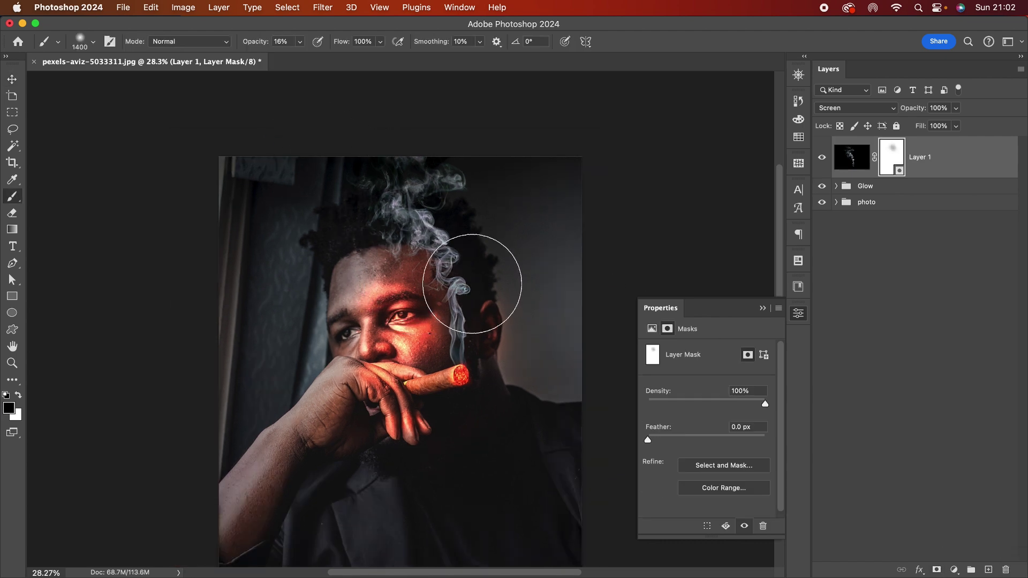
{"action": "mouse_move", "coordinate": [473, 284]}
{"action": "left_mouse_down"}
{"action": "mouse_move", "coordinate": [461, 313]}
{"action": "mouse_move", "coordinate": [470, 176]}
{"action": "left_mouse_up"}
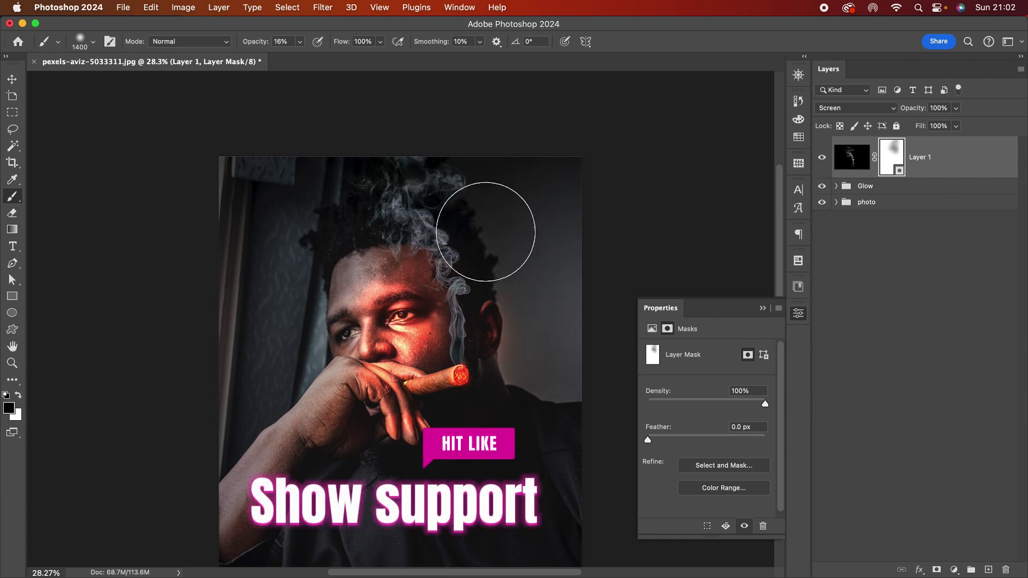
{"action": "key", "text": "super+2"}
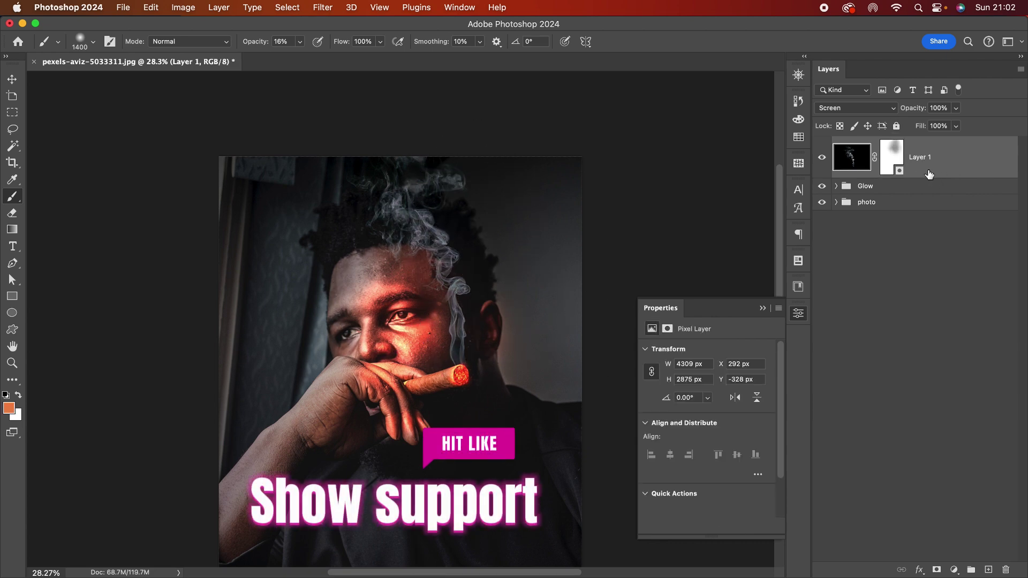
- Duplicate the smoke layer as Layer 1 copy and apply a 10-pixel Gaussian Blur to it
{"action": "key", "text": "super+j"}
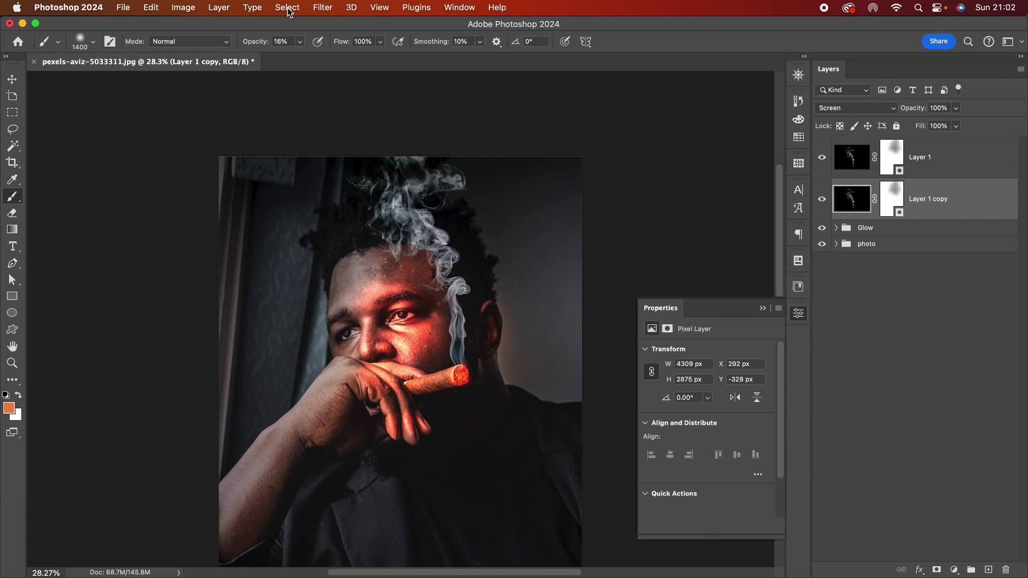
{"action": "left_click", "coordinate": [320, 8]}
{"action": "mouse_move", "coordinate": [375, 184]}
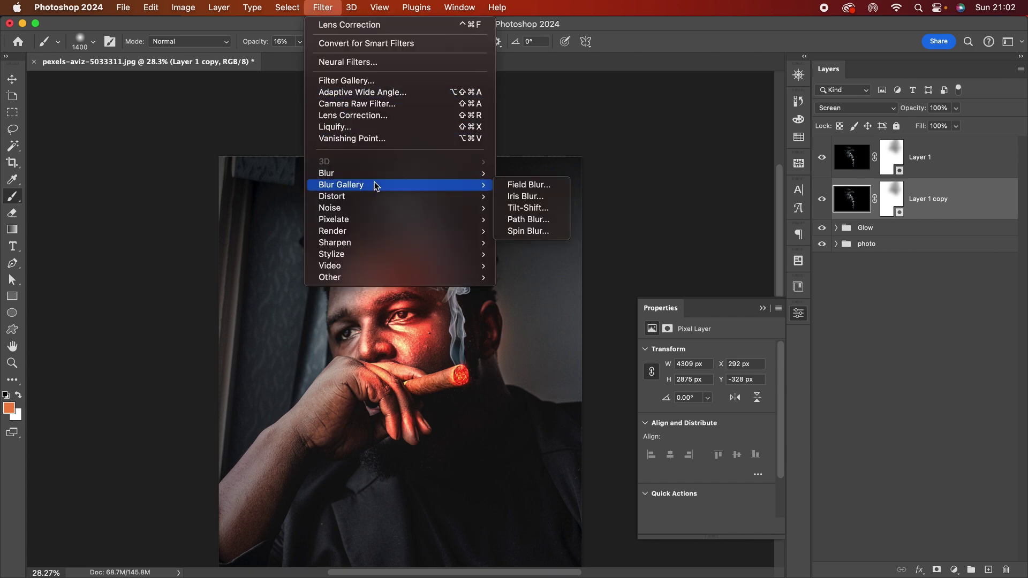
{"action": "mouse_move", "coordinate": [482, 173]}
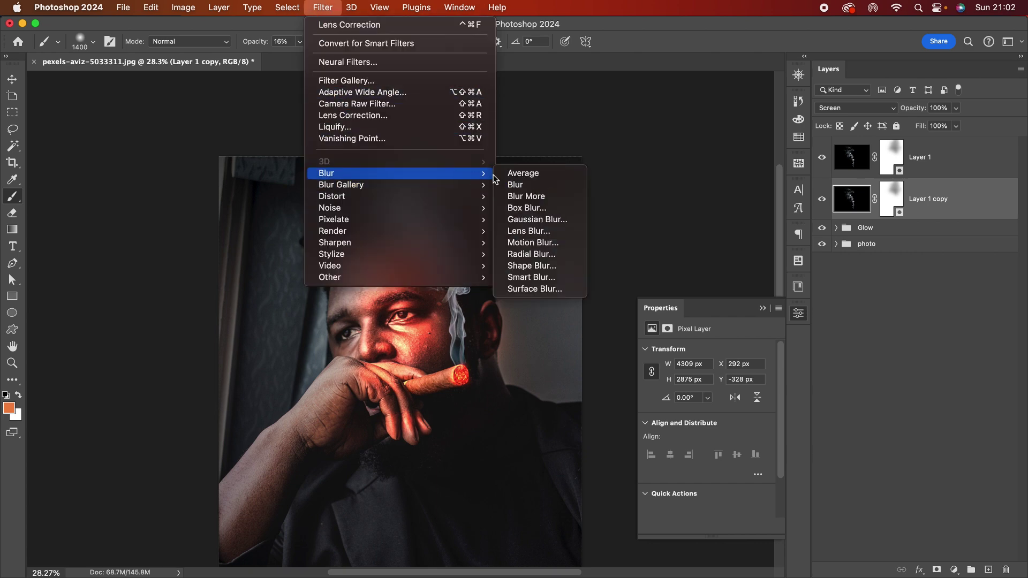
{"action": "left_click", "coordinate": [532, 219]}
{"action": "left_click_drag", "start_coordinate": [491, 134], "coordinate": [632, 140]}
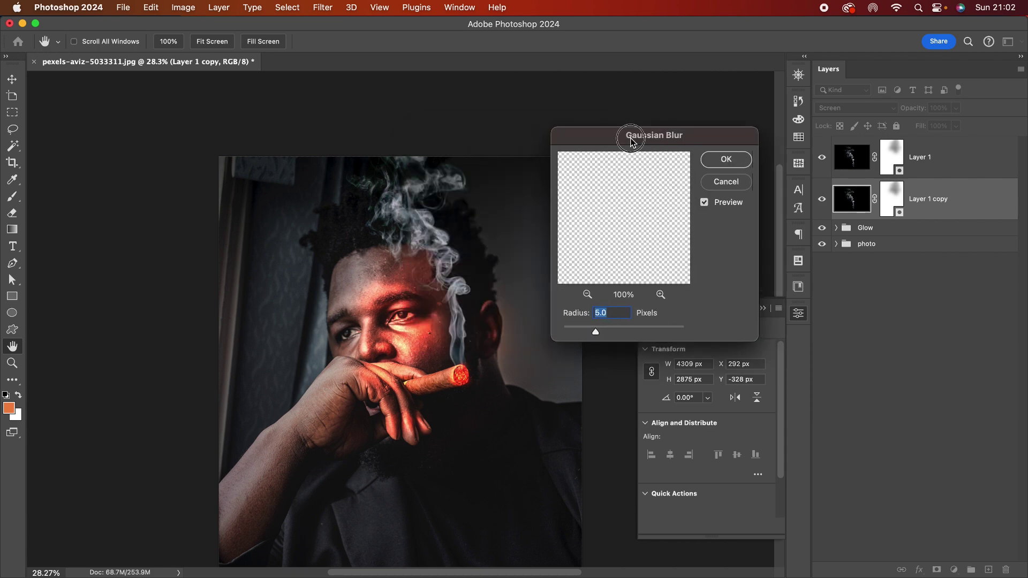
{"action": "scroll", "coordinate": [462, 362], "scroll_direction": "up", "scroll_amount": 5}
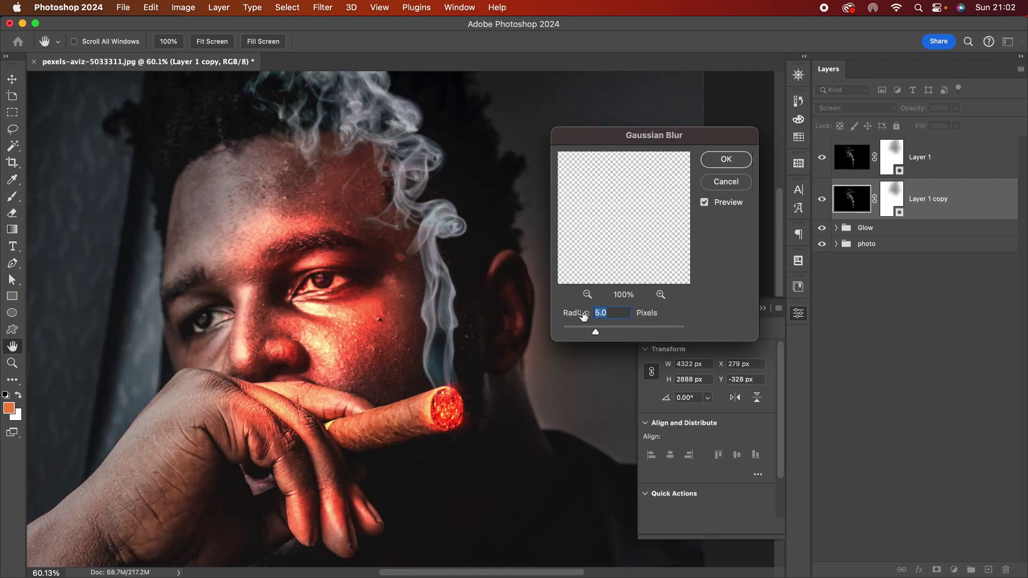
{"action": "left_click", "coordinate": [727, 159]}
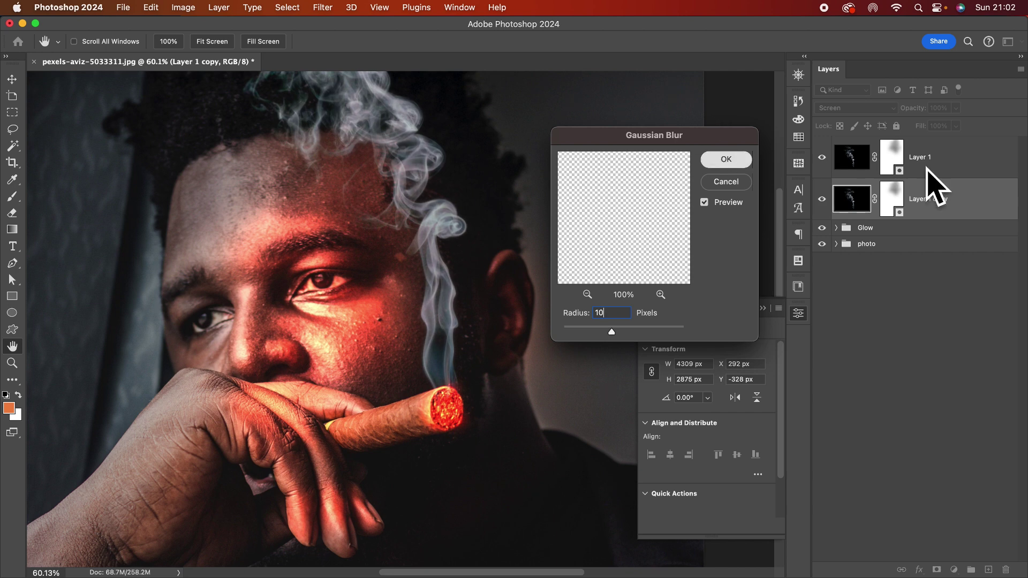
- Target Layer 1 copy's mask with default black and white colours and the Brush tool
{"action": "left_click", "coordinate": [892, 199]}
{"action": "key", "text": "b"}
{"action": "key", "text": "d"}
{"action": "scroll", "coordinate": [395, 295], "scroll_direction": "down", "scroll_amount": 1}
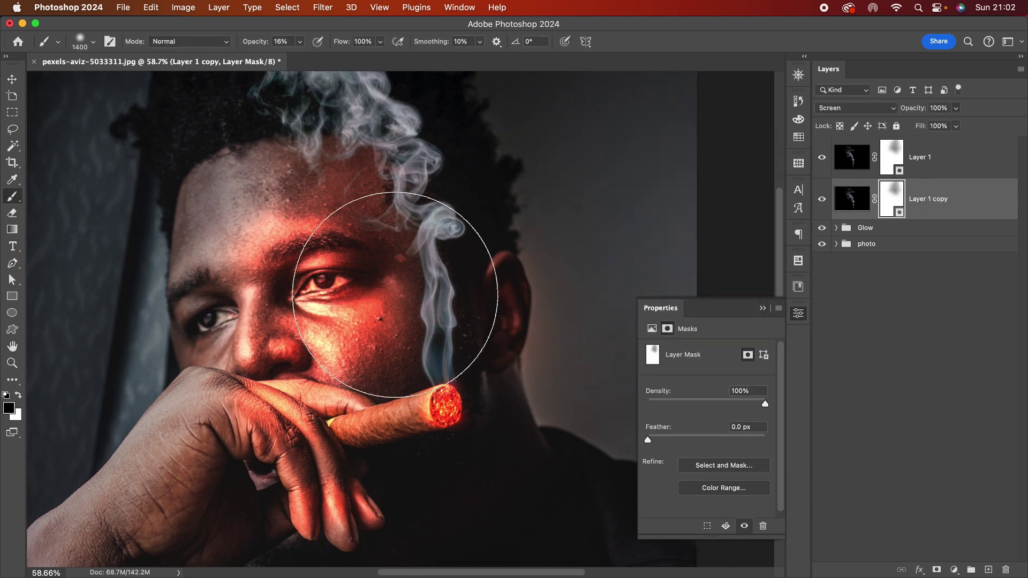
- Paint black at 100% brush opacity on Layer 1 copy's mask over the hair and top of the head
{"action": "left_click", "coordinate": [300, 42]}
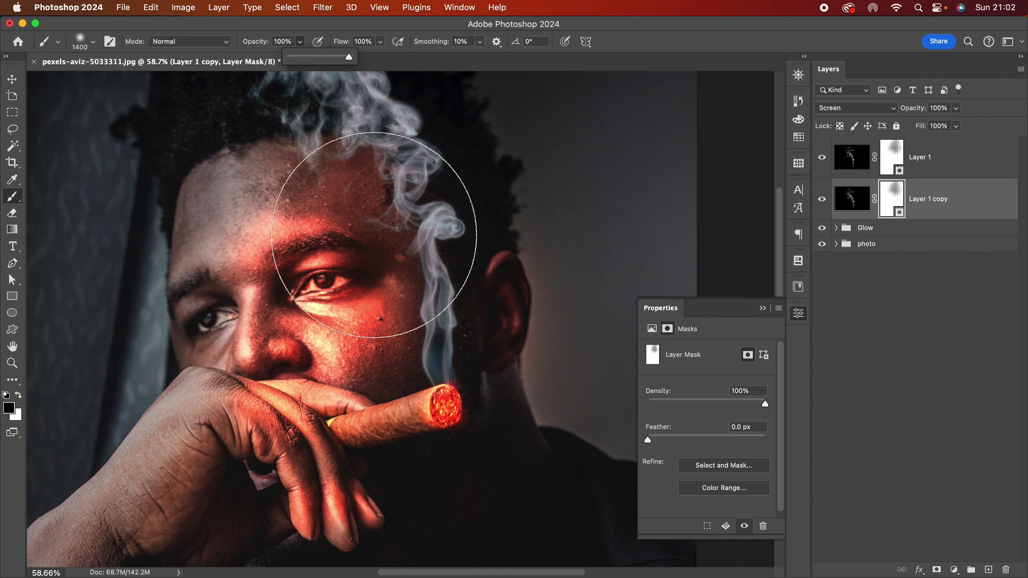
{"action": "key", "text": "0"}
{"action": "key", "text": "bracketleft"}
{"action": "key", "text": "bracketleft"}
{"action": "mouse_move", "coordinate": [380, 308]}
{"action": "left_mouse_down"}
{"action": "mouse_move", "coordinate": [425, 308]}
{"action": "mouse_move", "coordinate": [414, 220]}
{"action": "mouse_move", "coordinate": [371, 158]}
{"action": "mouse_move", "coordinate": [488, 229]}
{"action": "mouse_move", "coordinate": [509, 220]}
{"action": "left_mouse_up"}
{"action": "scroll", "coordinate": [510, 220], "scroll_direction": "up", "scroll_amount": 3}
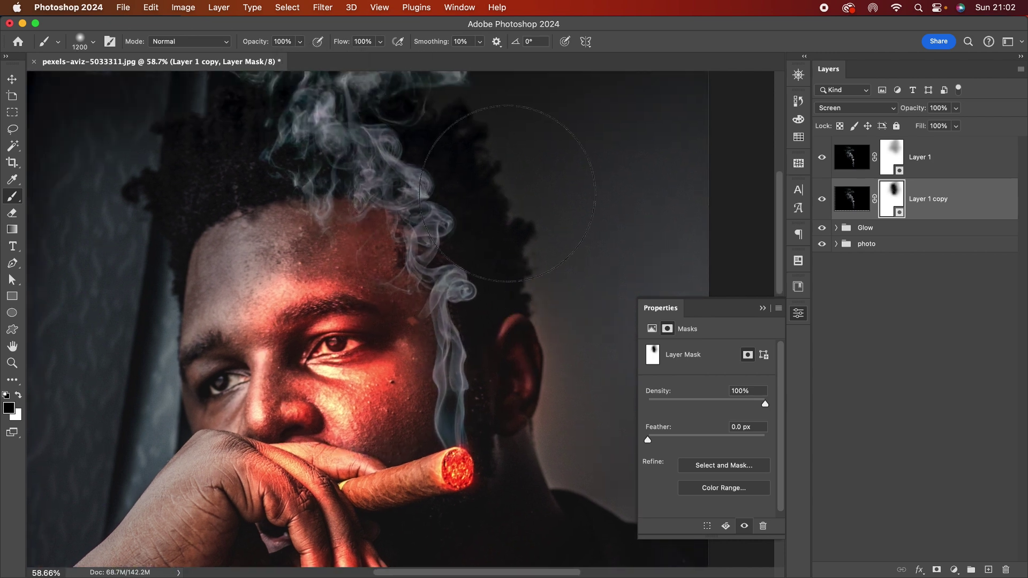
{"action": "scroll", "coordinate": [528, 299], "scroll_direction": "up", "scroll_amount": 3}
{"action": "mouse_move", "coordinate": [415, 185]}
{"action": "left_mouse_down"}
{"action": "mouse_move", "coordinate": [367, 149]}
{"action": "mouse_move", "coordinate": [295, 256]}
{"action": "left_mouse_up"}
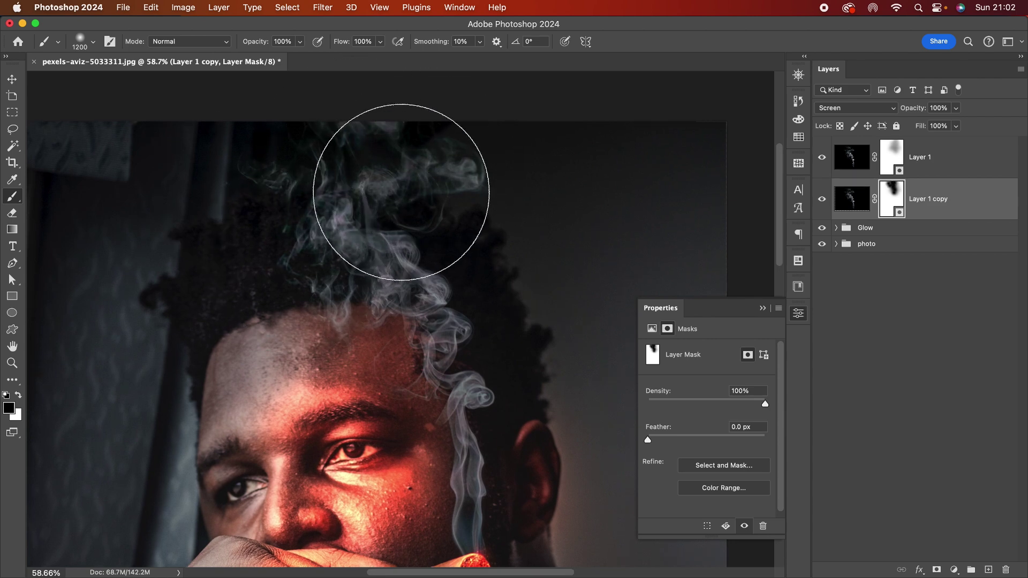
{"action": "scroll", "coordinate": [429, 203], "scroll_direction": "down", "scroll_amount": 5}
{"action": "scroll", "coordinate": [477, 330], "scroll_direction": "up", "scroll_amount": 2}
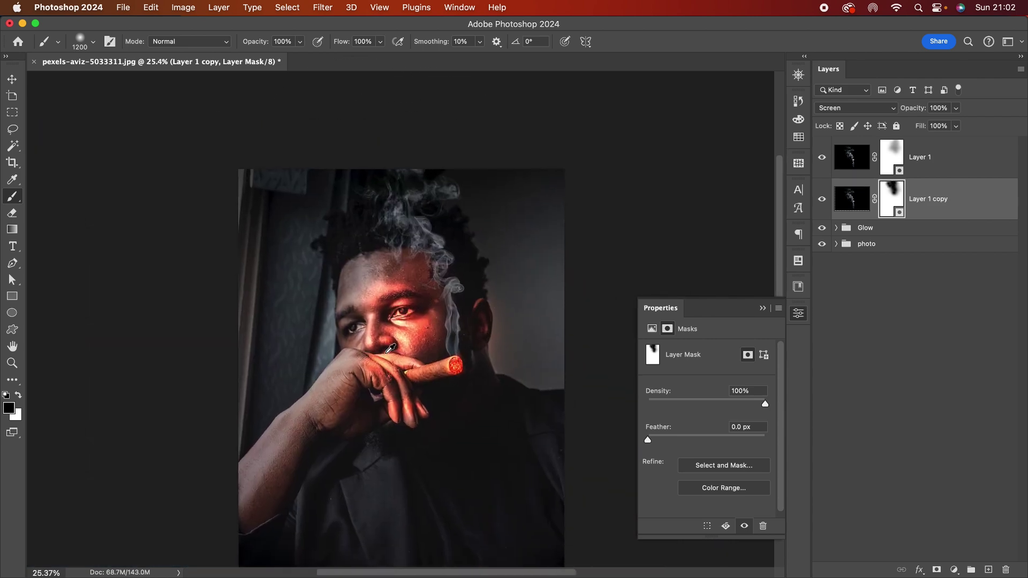
{"action": "scroll", "coordinate": [396, 385], "scroll_direction": "up", "scroll_amount": 1}
{"action": "scroll", "coordinate": [397, 386], "scroll_direction": "up", "scroll_amount": 1}
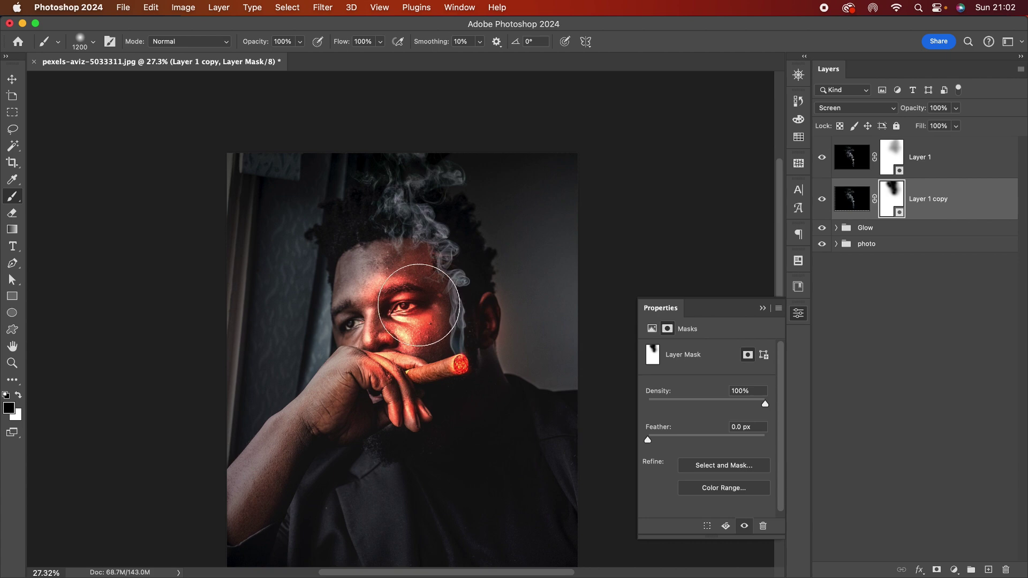
- Return to Texturelabs in Chrome, close the smoke preview and browse the Atmosphere textures
{"action": "mouse_move", "coordinate": [370, 543]}
{"action": "left_click", "coordinate": [232, 549]}
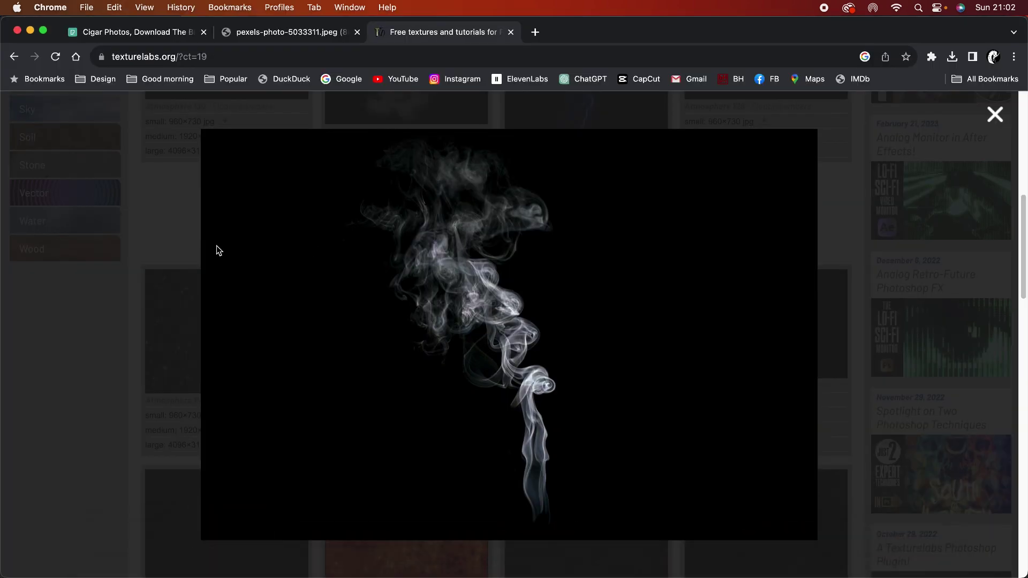
{"action": "left_click", "coordinate": [111, 343]}
{"action": "scroll", "coordinate": [536, 338], "scroll_direction": "up", "scroll_amount": 6}
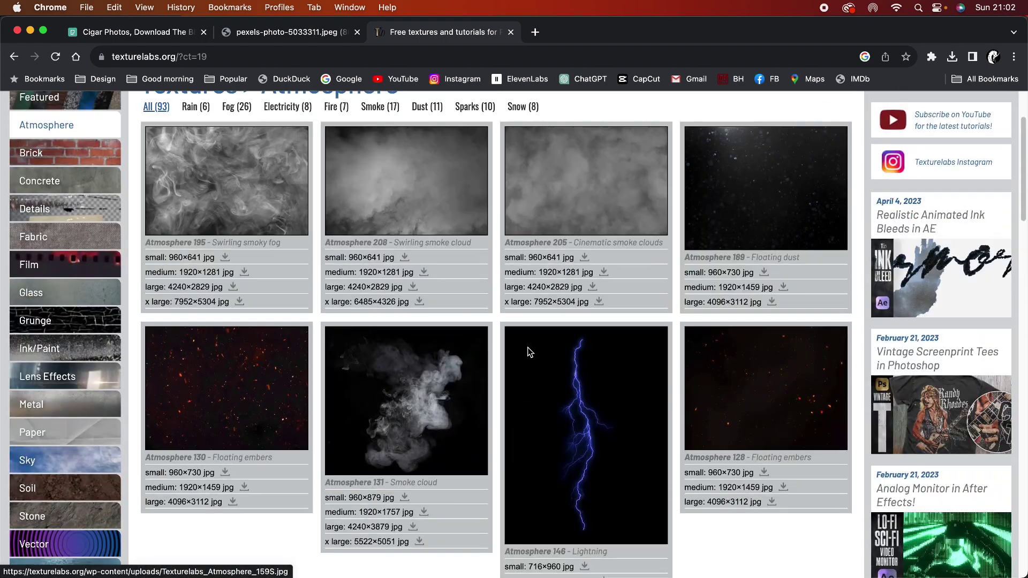
{"action": "scroll", "coordinate": [676, 311], "scroll_direction": "up", "scroll_amount": 3}
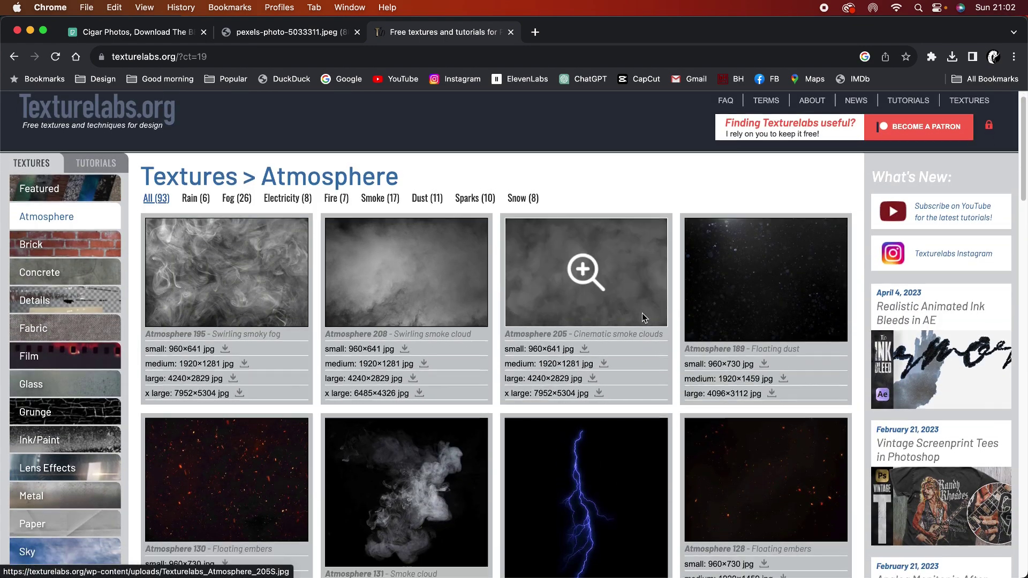
{"action": "scroll", "coordinate": [642, 313], "scroll_direction": "down", "scroll_amount": 12}
{"action": "scroll", "coordinate": [269, 315], "scroll_direction": "up", "scroll_amount": 1}
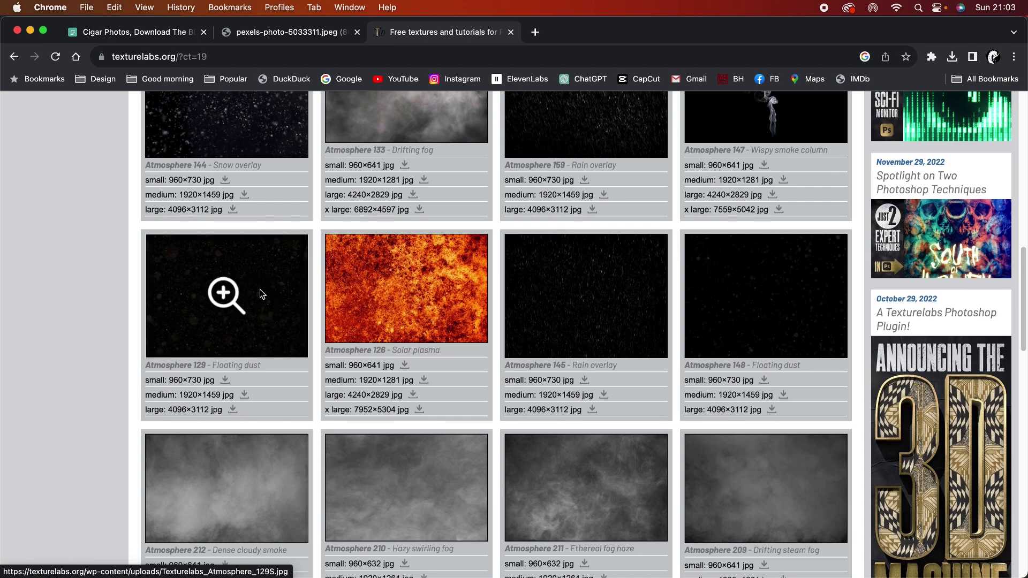
- Preview Atmosphere 129, then open Atmosphere 148 Floating dust and copy its image
{"action": "left_click", "coordinate": [261, 293]}
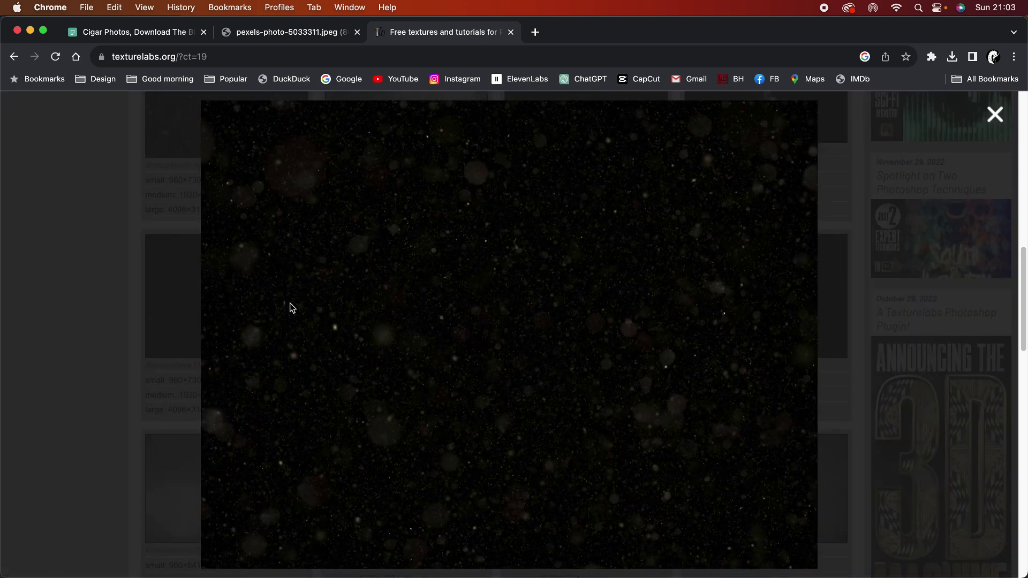
{"action": "right_click", "coordinate": [483, 267]}
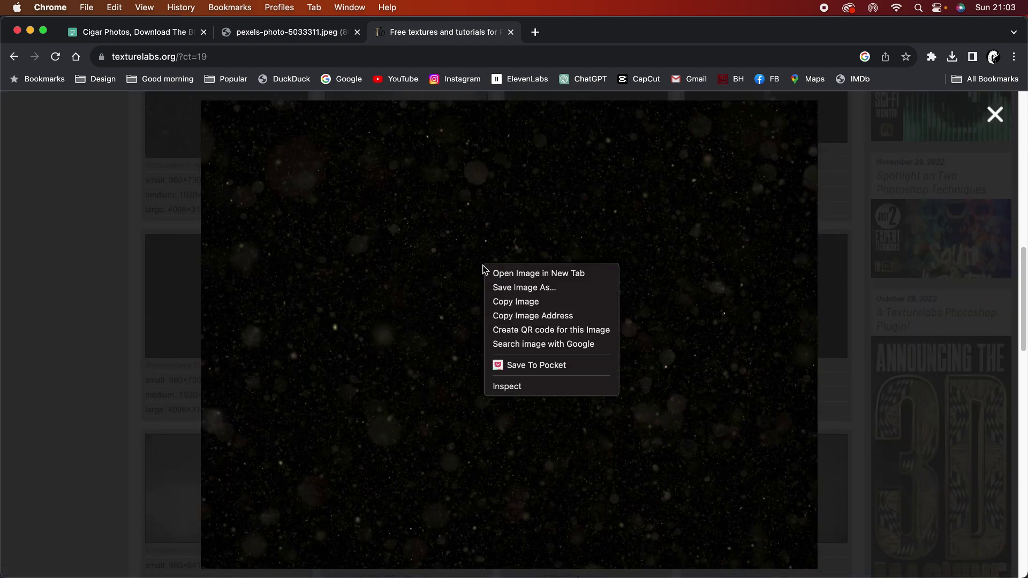
{"action": "left_click", "coordinate": [111, 260]}
{"action": "left_click", "coordinate": [112, 292]}
{"action": "scroll", "coordinate": [587, 315], "scroll_direction": "up", "scroll_amount": 3}
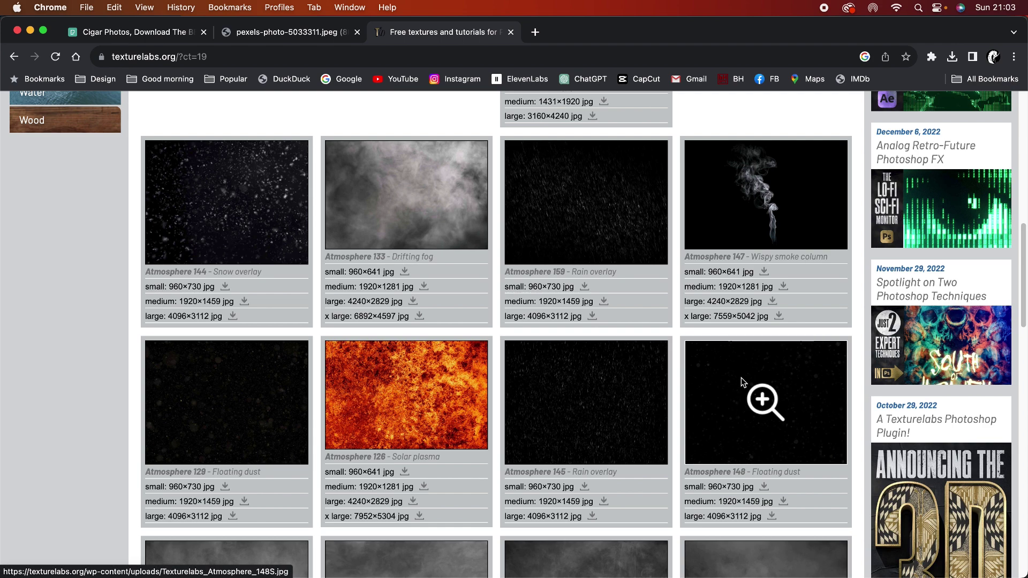
{"action": "left_click", "coordinate": [725, 404]}
{"action": "right_click", "coordinate": [531, 276]}
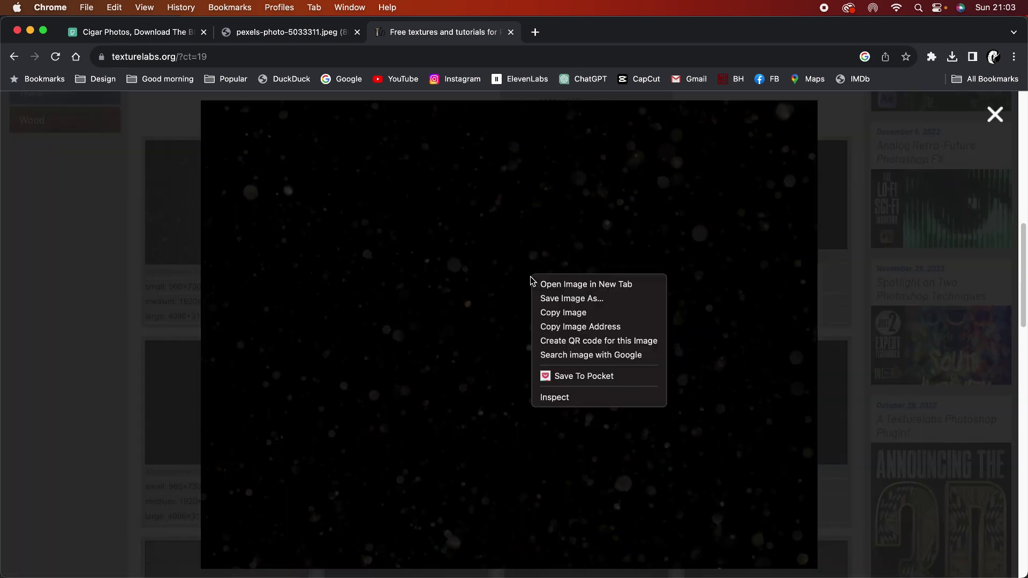
{"action": "left_click", "coordinate": [573, 316]}
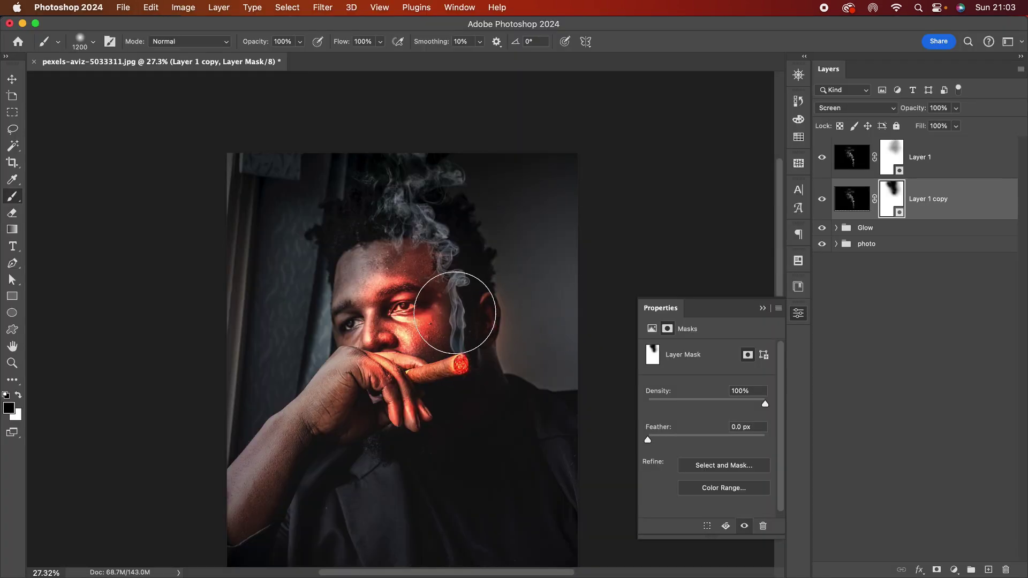
- Paste the dust texture as Layer 2, scale it to cover the photo, and set Screen blend mode
{"action": "key", "text": "super+v"}
{"action": "scroll", "coordinate": [448, 316], "scroll_direction": "down", "scroll_amount": 3}
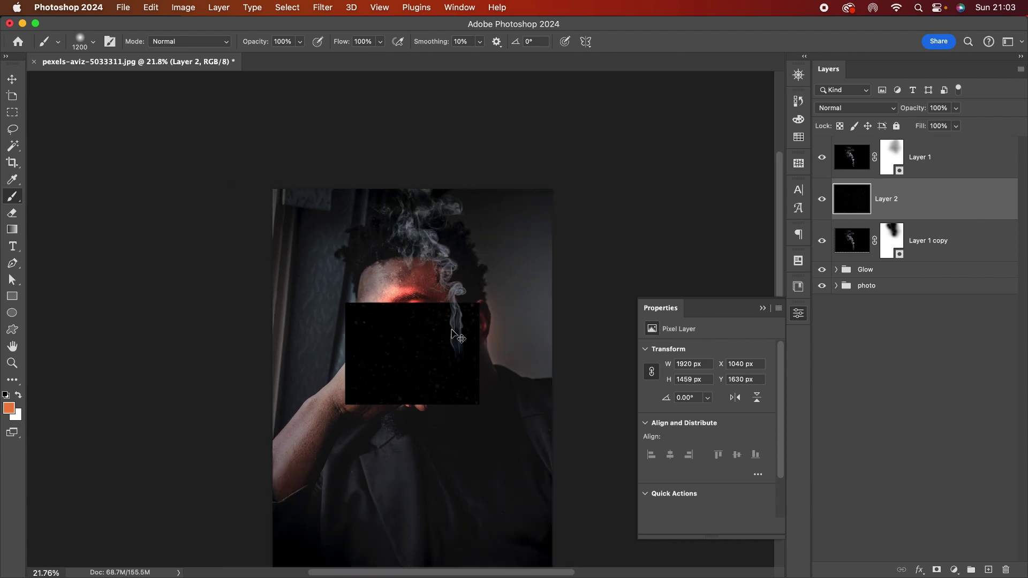
{"action": "key", "text": "super+t"}
{"action": "left_click_drag", "start_coordinate": [471, 309], "coordinate": [668, 158]}
{"action": "double_click", "coordinate": [441, 384]}
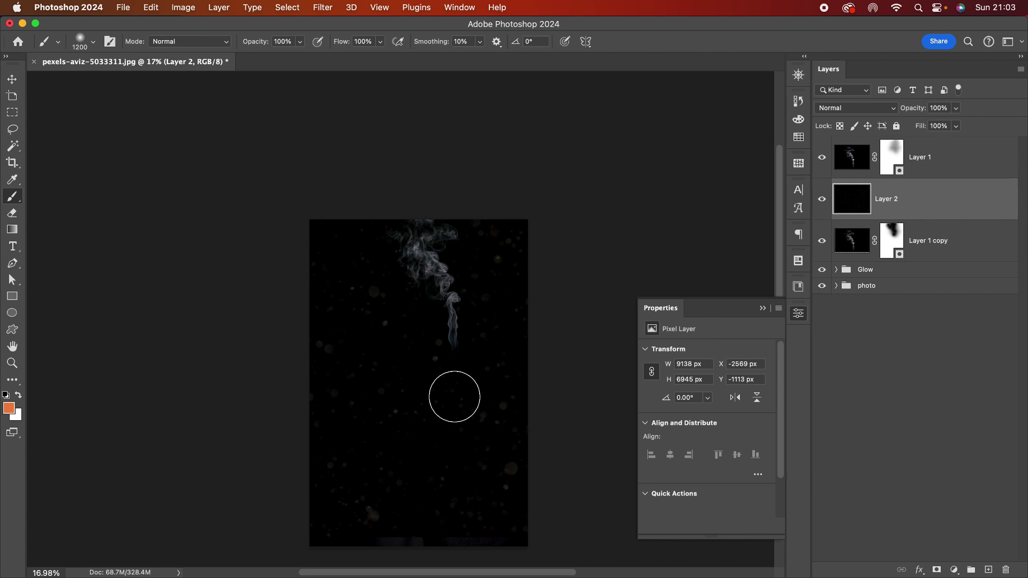
{"action": "left_click_drag", "start_coordinate": [452, 395], "coordinate": [459, 408]}
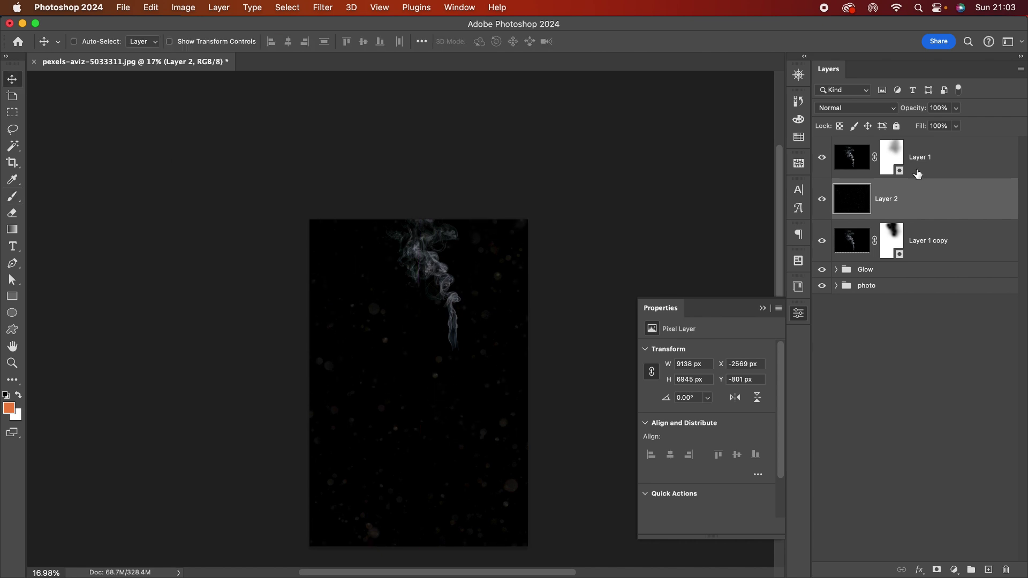
{"action": "left_click", "coordinate": [846, 108]}
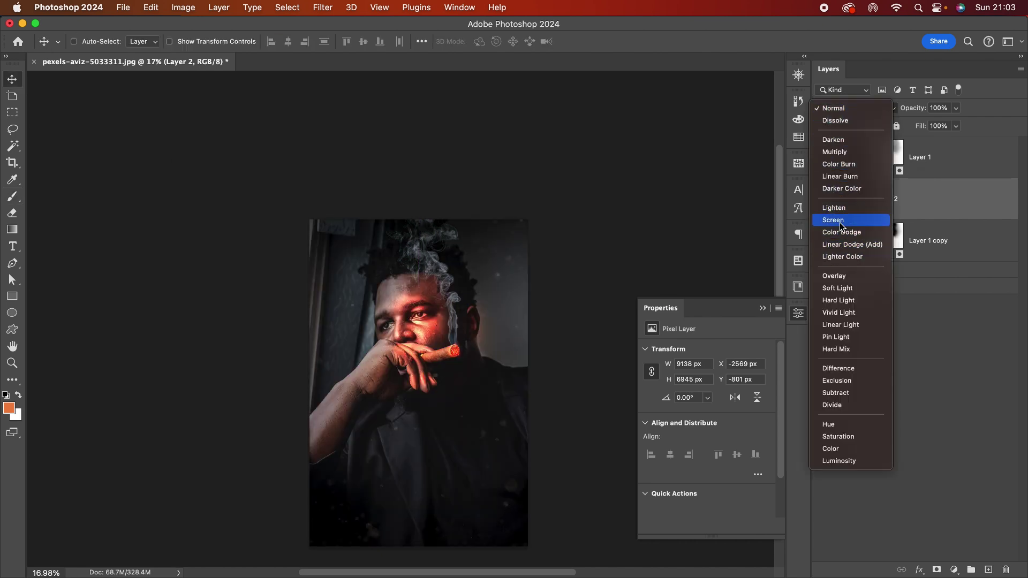
{"action": "left_click", "coordinate": [842, 226]}
{"action": "scroll", "coordinate": [481, 433], "scroll_direction": "up", "scroll_amount": 1}
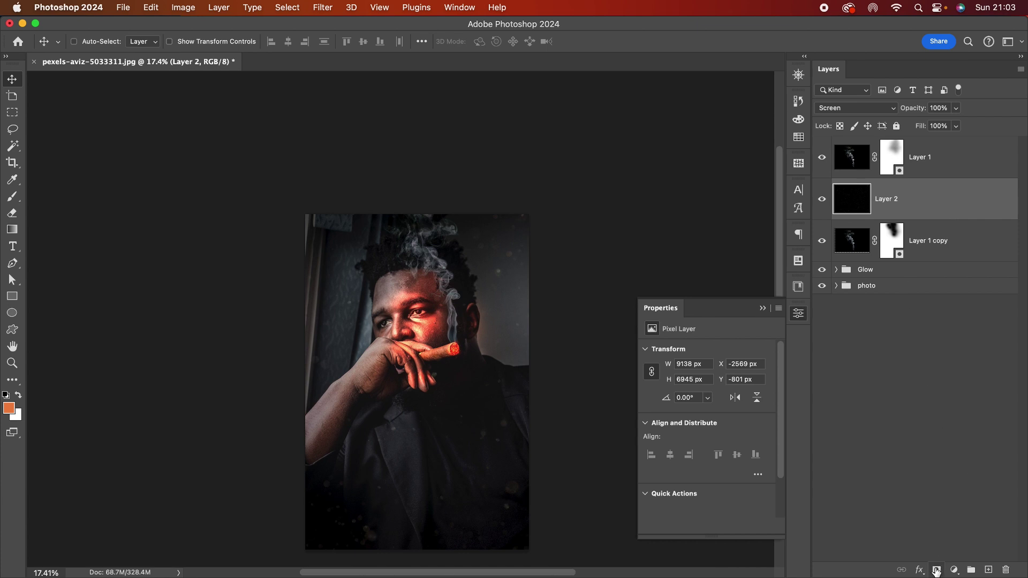
- Add a mask to Layer 2 and paint it out over the subject with a 2100 px brush at 51% opacity
{"action": "left_click", "coordinate": [936, 571]}
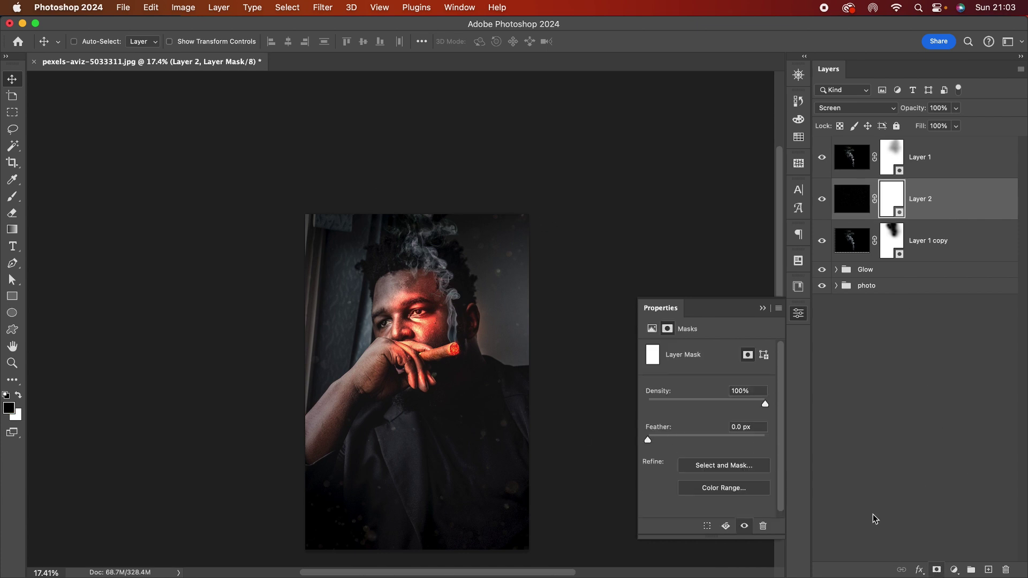
{"action": "key", "text": "b"}
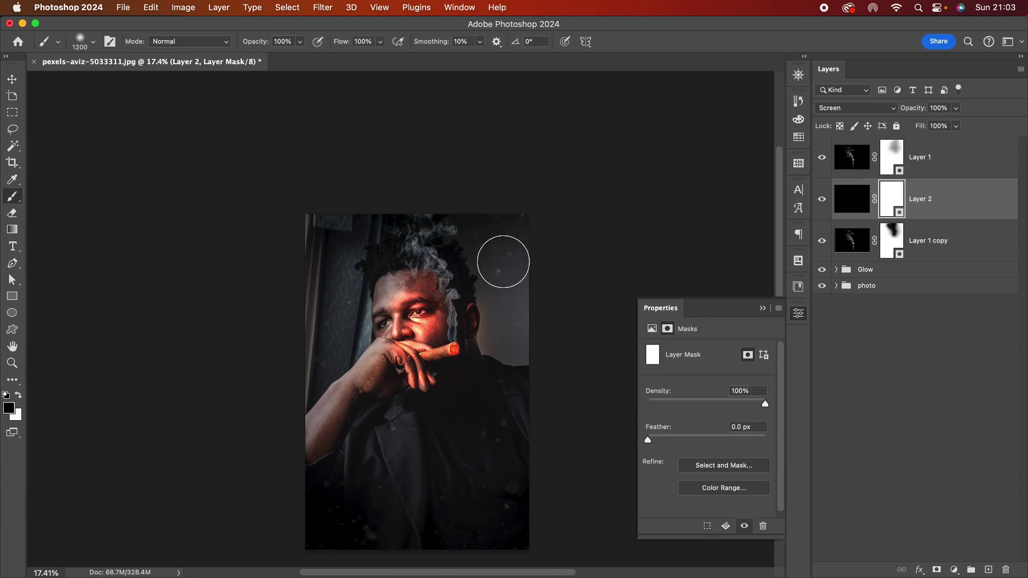
{"action": "key", "text": "bracketright"}
{"action": "key", "text": "bracketright"}
{"action": "key", "text": "bracketright"}
{"action": "key", "text": "bracketright"}
{"action": "key", "text": "bracketright"}
{"action": "key", "text": "bracketright"}
{"action": "left_click_drag", "start_coordinate": [484, 246], "coordinate": [486, 246]}
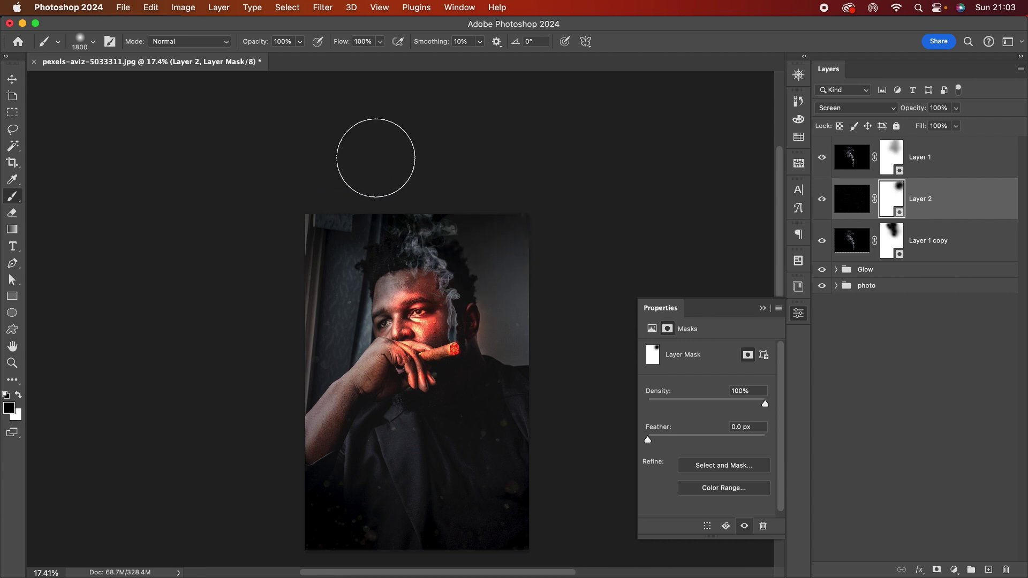
{"action": "left_click", "coordinate": [300, 42]}
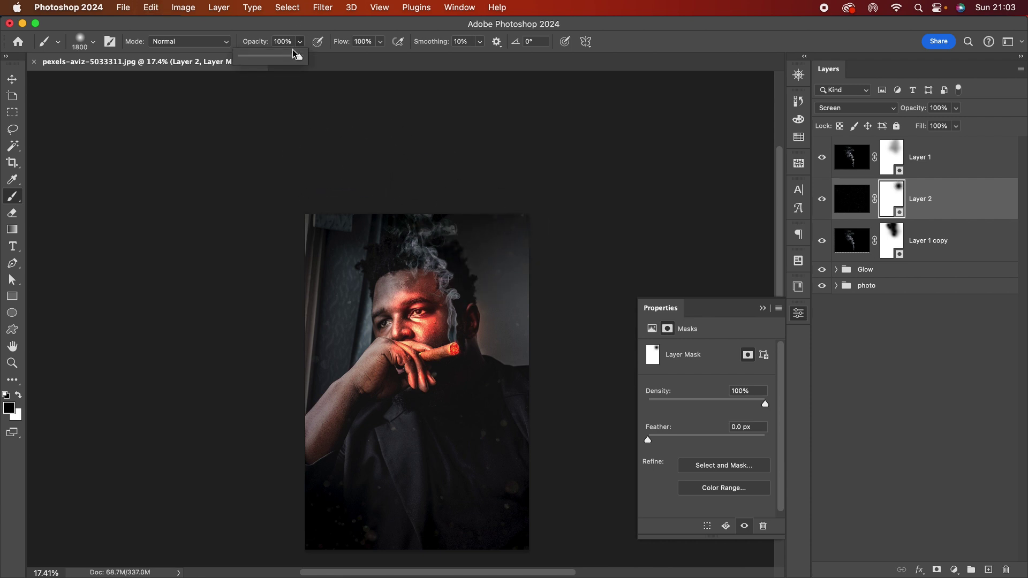
{"action": "left_click_drag", "start_coordinate": [294, 53], "coordinate": [267, 54]}
{"action": "key", "text": "bracketright"}
{"action": "key", "text": "bracketright"}
{"action": "key", "text": "bracketright"}
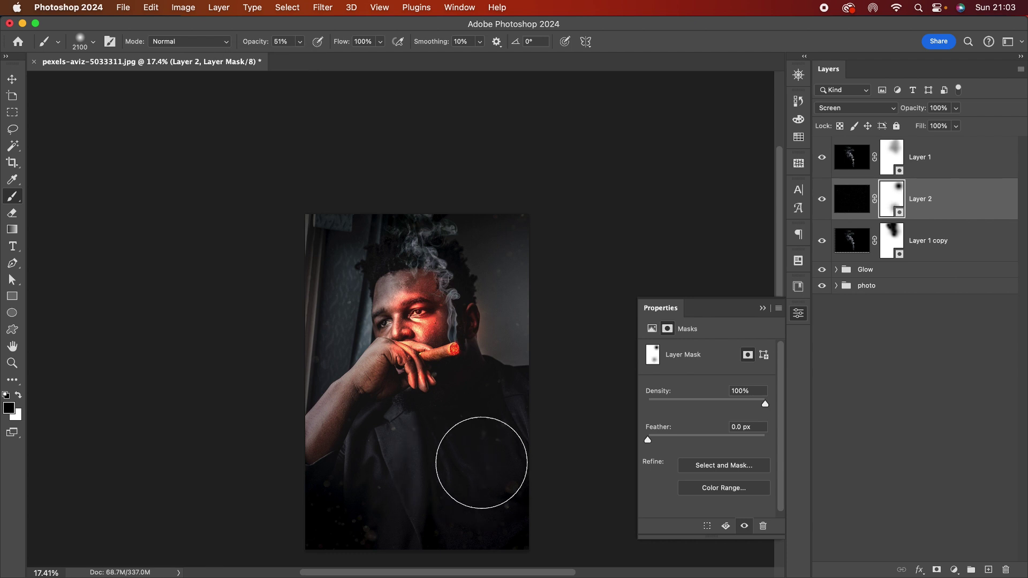
{"action": "mouse_move", "coordinate": [481, 463]}
{"action": "left_mouse_down"}
{"action": "mouse_move", "coordinate": [479, 441]}
{"action": "mouse_move", "coordinate": [333, 491]}
{"action": "mouse_move", "coordinate": [364, 507]}
{"action": "mouse_move", "coordinate": [449, 491]}
{"action": "mouse_move", "coordinate": [481, 376]}
{"action": "mouse_move", "coordinate": [482, 317]}
{"action": "mouse_move", "coordinate": [455, 300]}
{"action": "mouse_move", "coordinate": [392, 298]}
{"action": "left_mouse_up"}
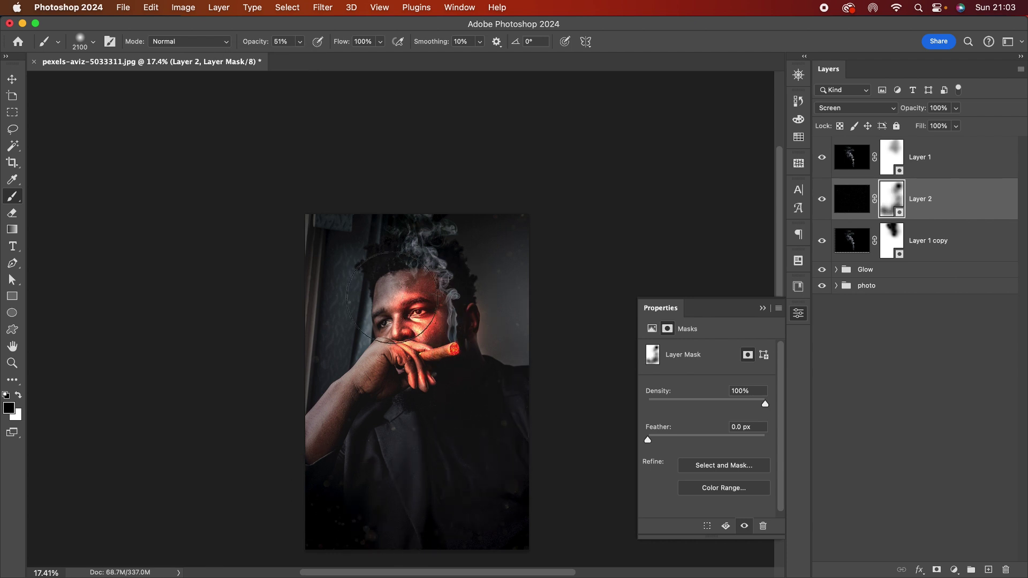
{"action": "left_click", "coordinate": [960, 154]}
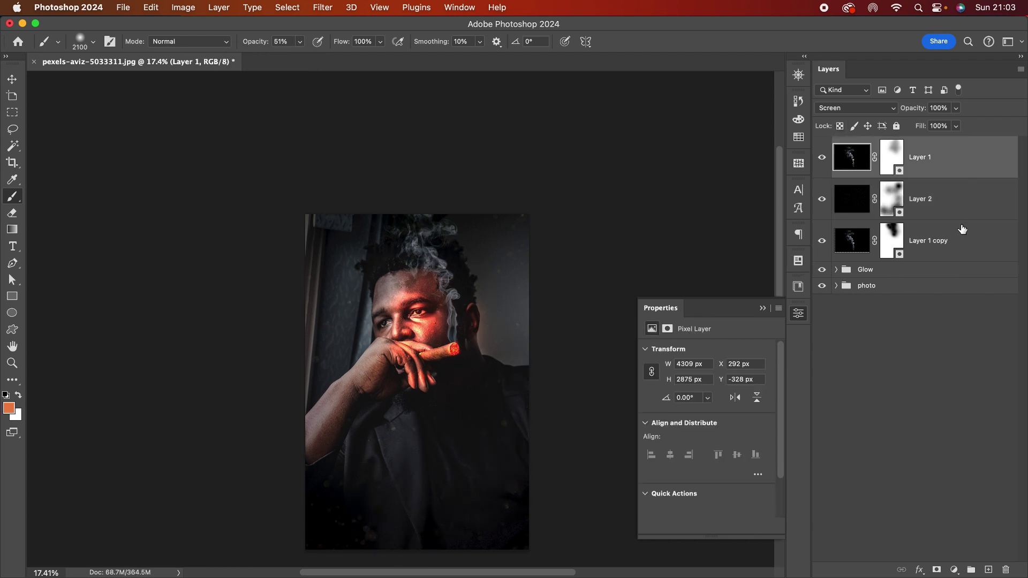
- Group Layer 1 through Layer 1 copy as textures, then add a black Gradient Fill rising from the portrait's bottom
{"action": "left_click", "coordinate": [964, 241], "text": "shift"}
{"action": "key", "text": "super+g"}
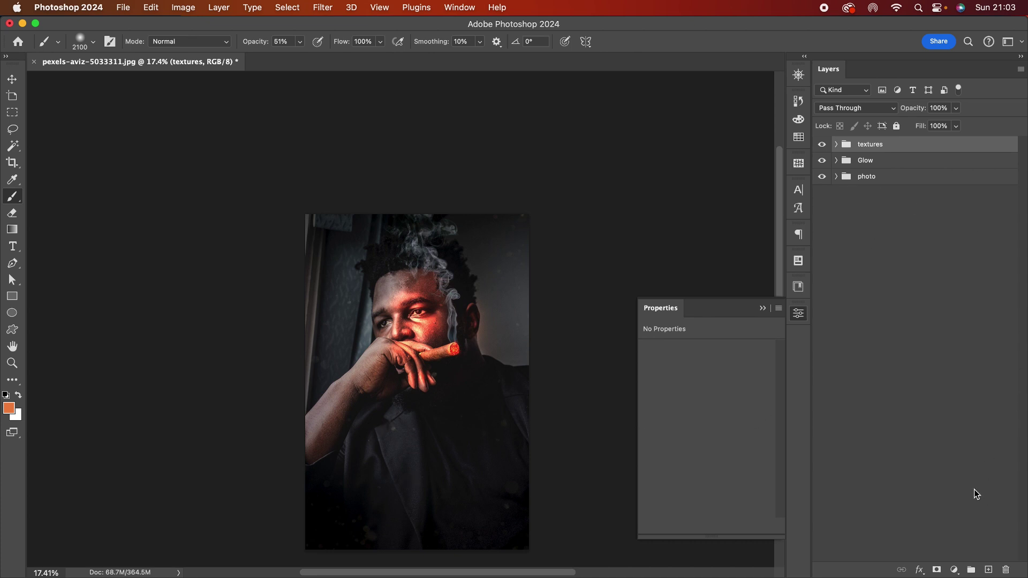
{"action": "left_click", "coordinate": [990, 569]}
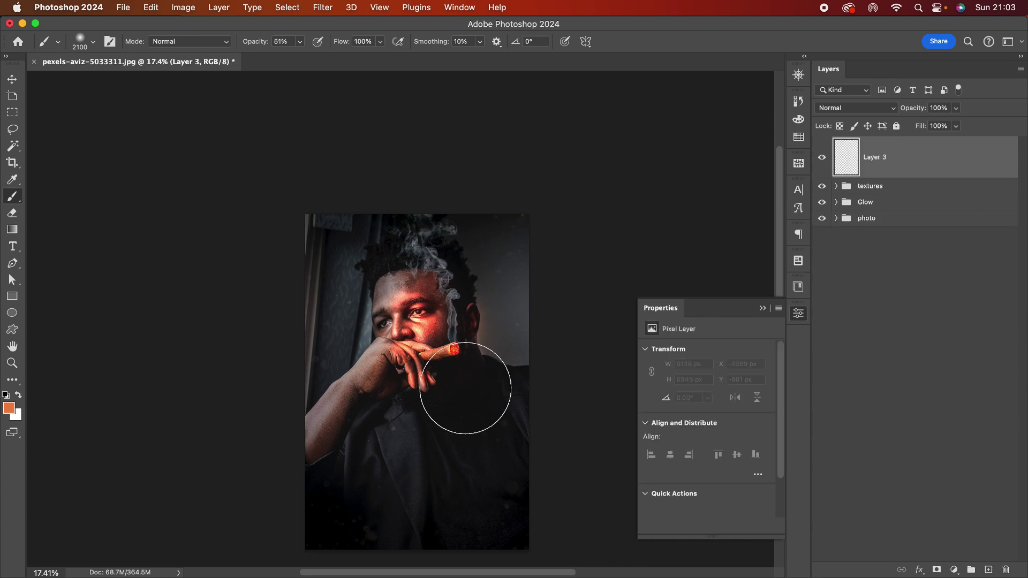
{"action": "left_click", "coordinate": [15, 235]}
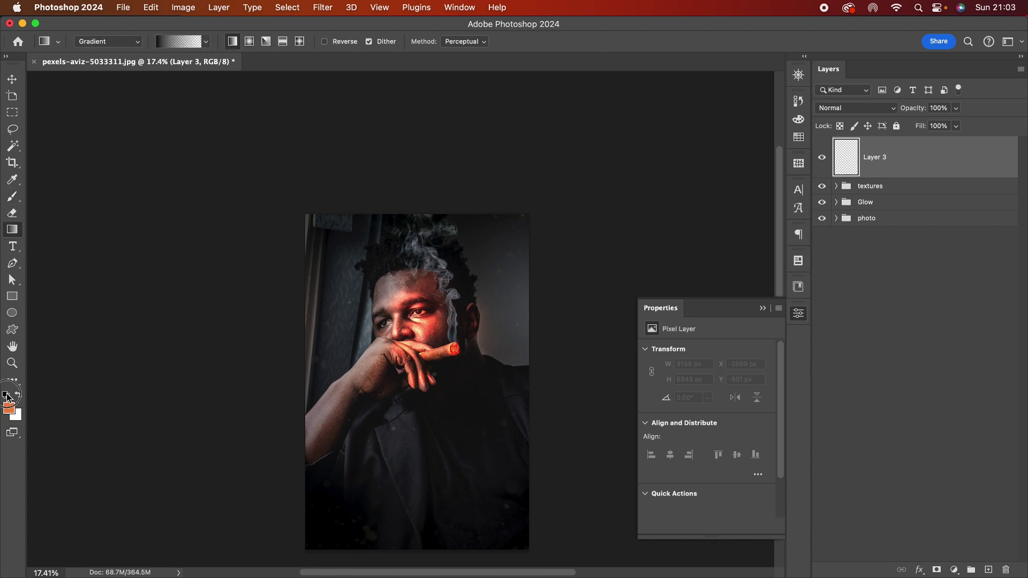
{"action": "left_click_drag", "start_coordinate": [456, 546], "coordinate": [456, 370]}
{"action": "left_click", "coordinate": [957, 277]}
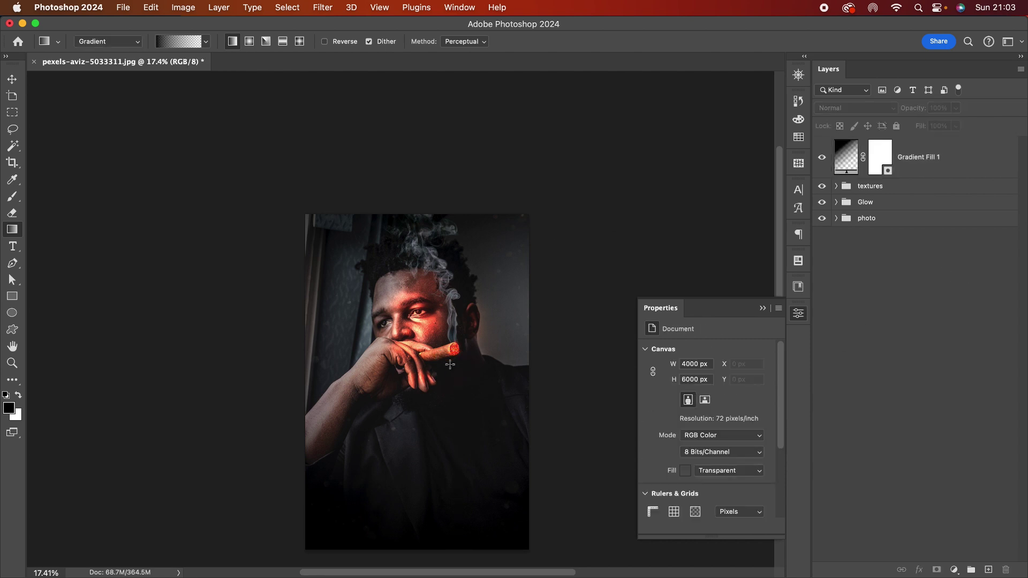
{"action": "key", "text": "v"}
{"action": "key", "text": "alt+period"}
{"action": "left_click", "coordinate": [837, 219]}
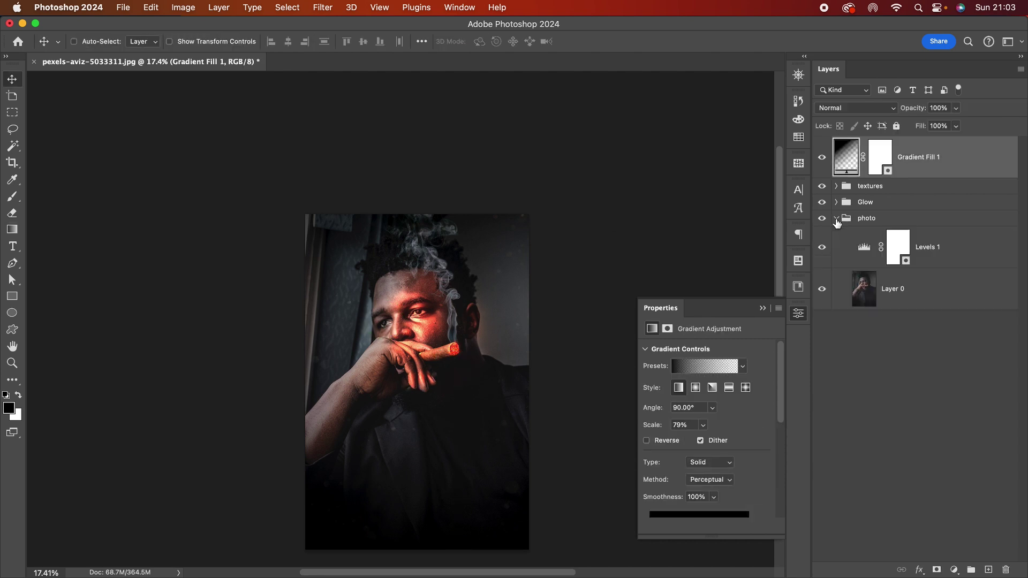
- Convert Layer 0 to a smart object and start a Blur Gallery Field Blur on it
{"action": "left_click", "coordinate": [932, 290]}
{"action": "right_click", "coordinate": [933, 290]}
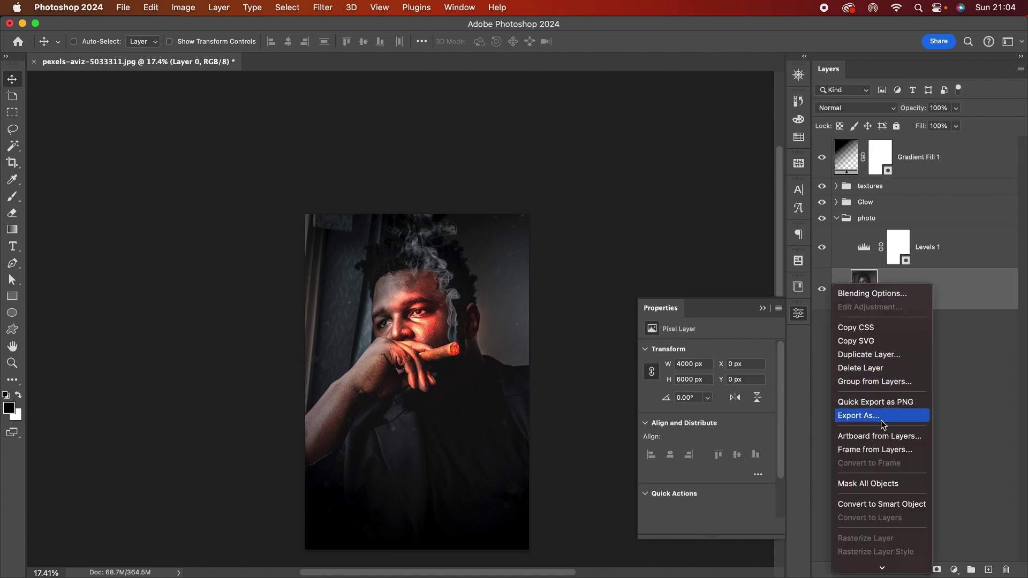
{"action": "left_click", "coordinate": [905, 506]}
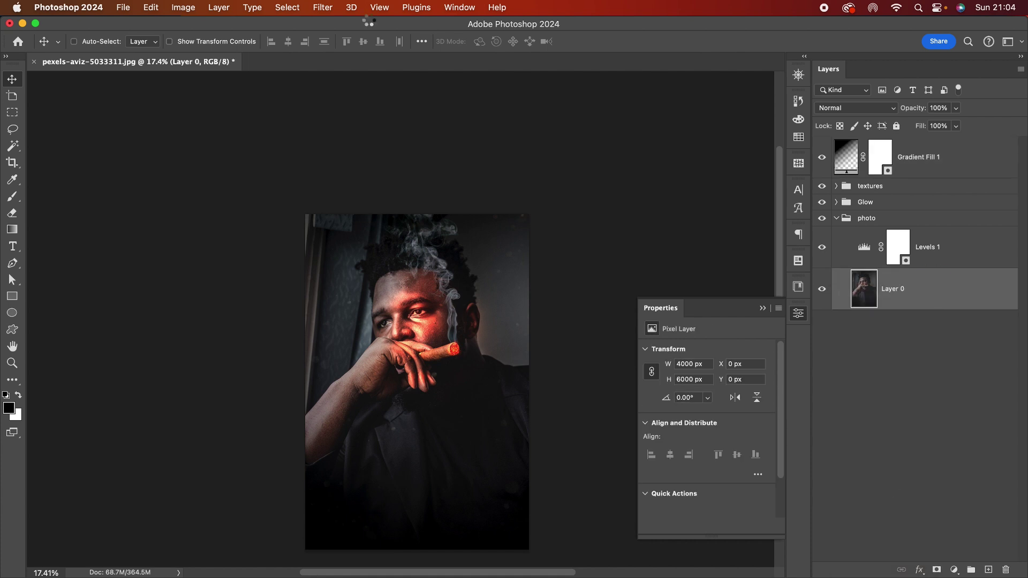
{"action": "left_click", "coordinate": [323, 8]}
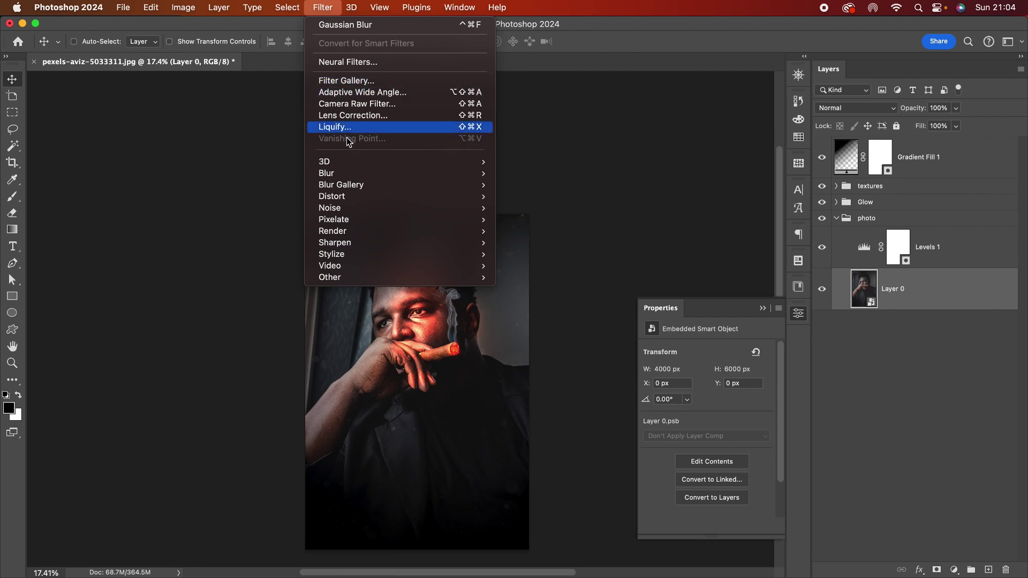
{"action": "mouse_move", "coordinate": [378, 184]}
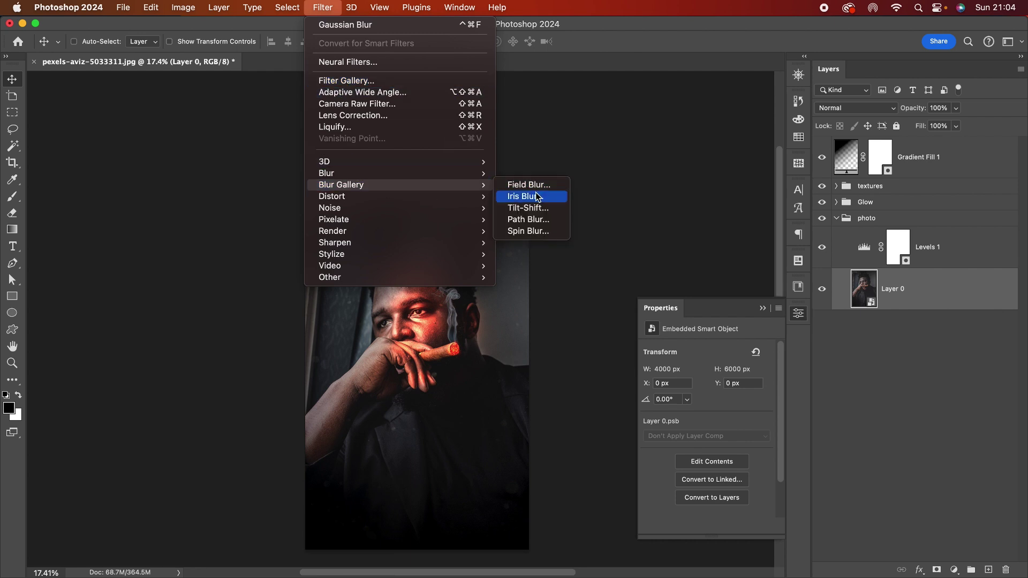
{"action": "left_click", "coordinate": [537, 185]}
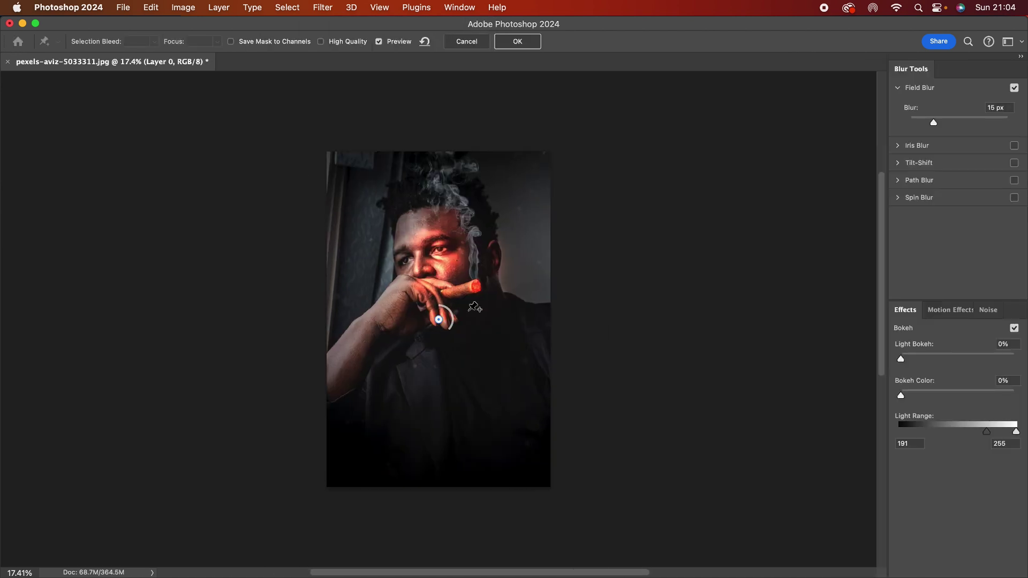
- Place field blur pins: cheek and ear sharp at 0 px, cigar 4 px, forehead near-sharp, background 15 px
{"action": "scroll", "coordinate": [444, 320], "scroll_direction": "up", "scroll_amount": 2}
{"action": "left_click_drag", "start_coordinate": [438, 321], "coordinate": [448, 258]}
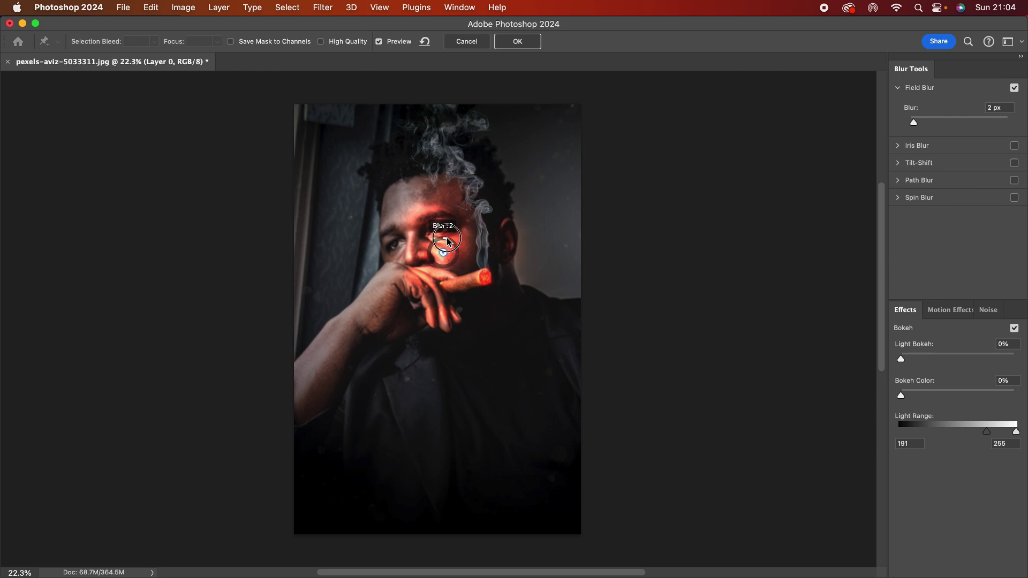
{"action": "left_click", "coordinate": [480, 280]}
{"action": "left_click_drag", "start_coordinate": [491, 294], "coordinate": [483, 269]}
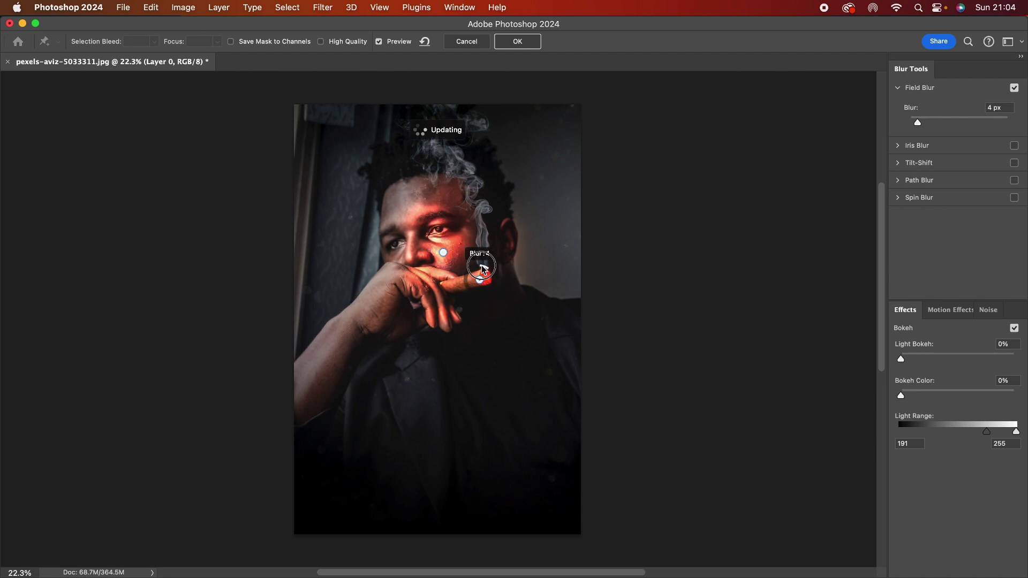
{"action": "left_click", "coordinate": [323, 420]}
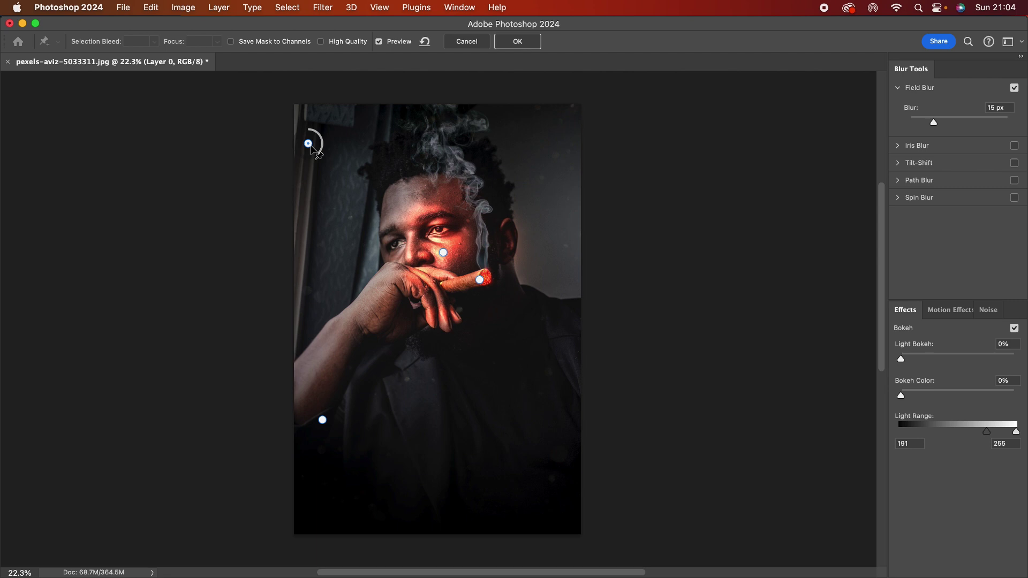
{"action": "left_click", "coordinate": [404, 180]}
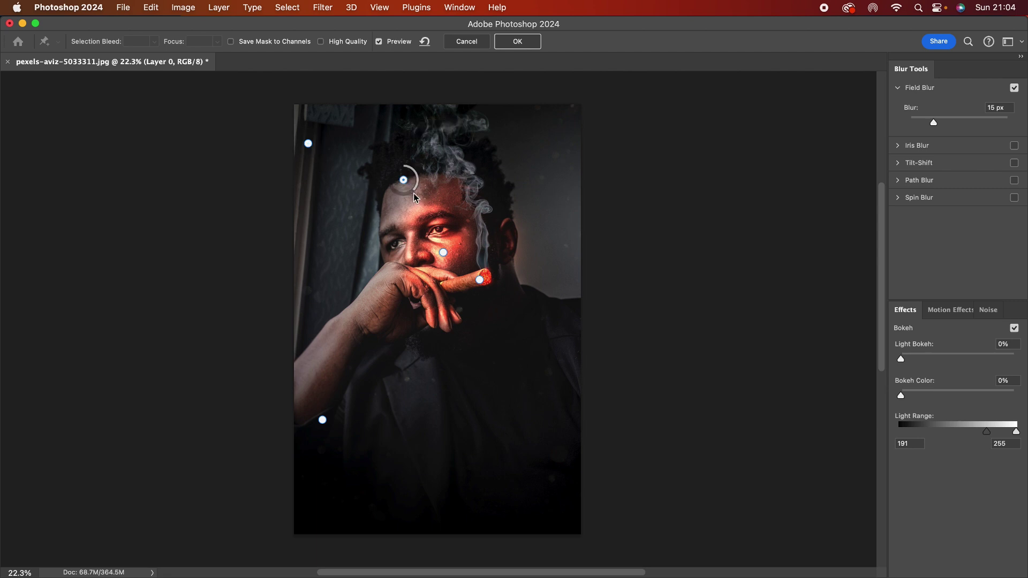
{"action": "left_click_drag", "start_coordinate": [419, 188], "coordinate": [411, 171]}
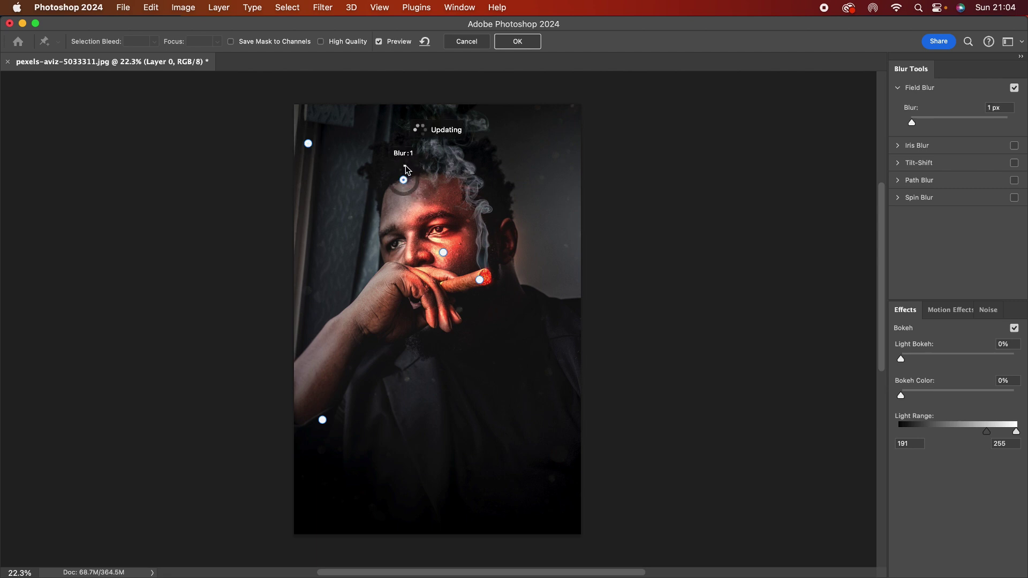
{"action": "left_click", "coordinate": [540, 211]}
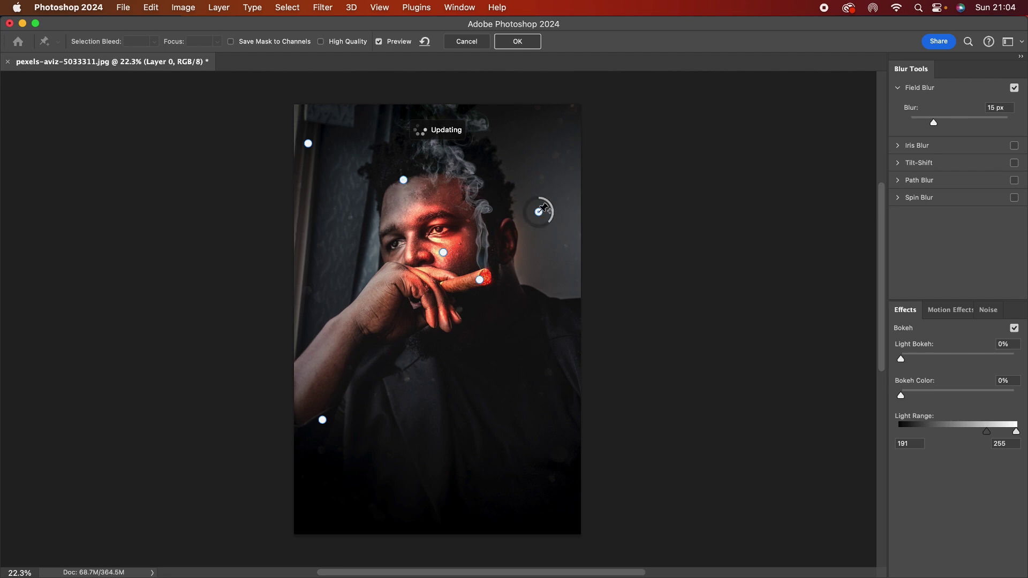
{"action": "left_click_drag", "start_coordinate": [538, 212], "coordinate": [533, 219]}
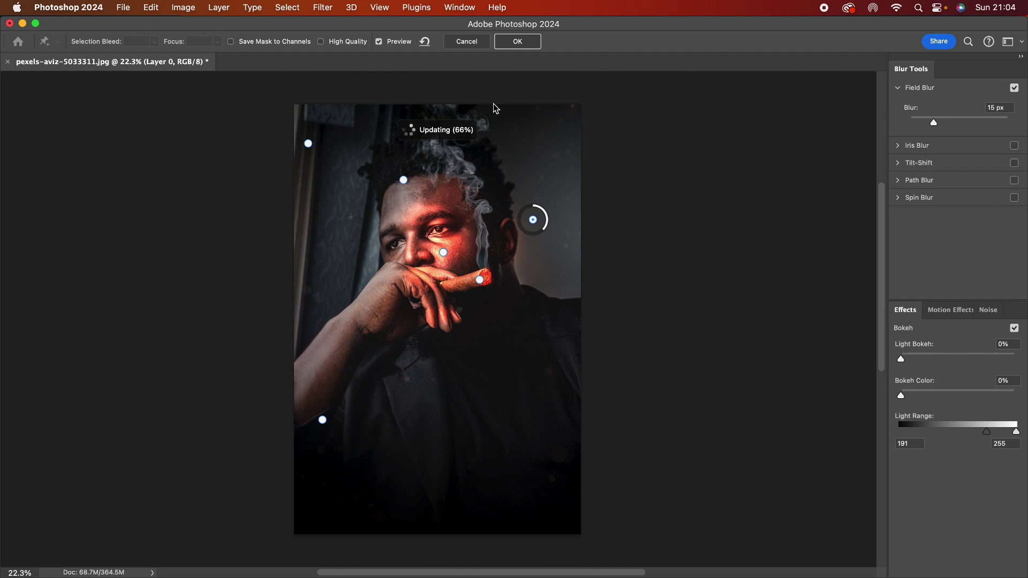
{"action": "left_click", "coordinate": [491, 231]}
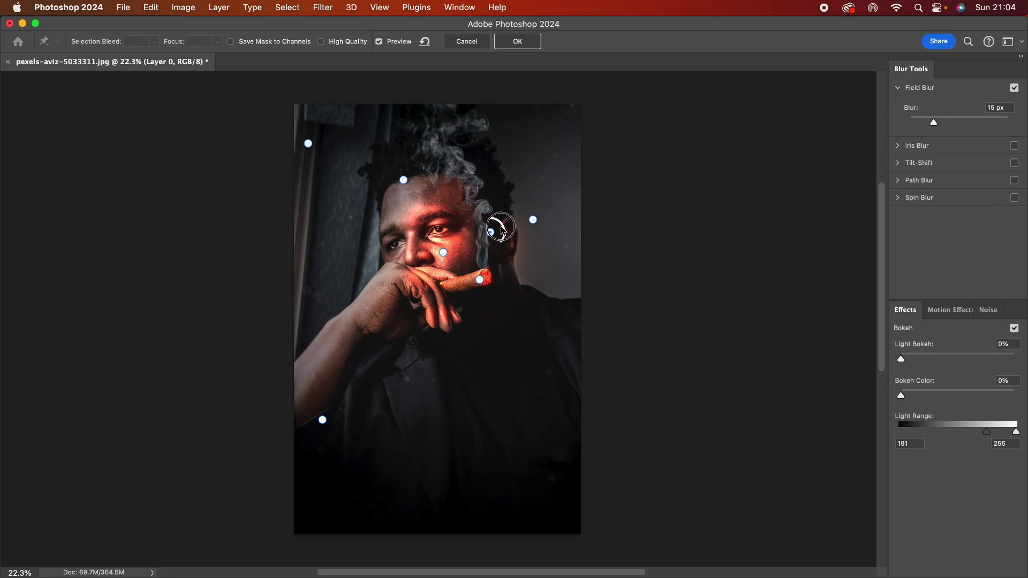
{"action": "left_click_drag", "start_coordinate": [502, 229], "coordinate": [491, 220]}
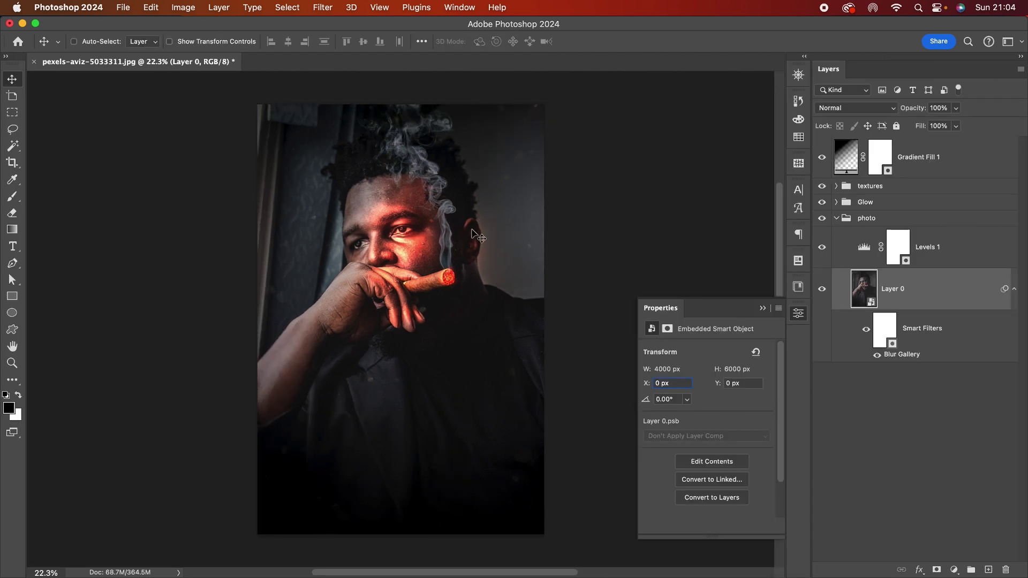
- Switch the Blur Gallery smart filter back on and zoom in to check the sharp face against the softened background
{"action": "scroll", "coordinate": [410, 245], "scroll_direction": "up", "scroll_amount": 3}
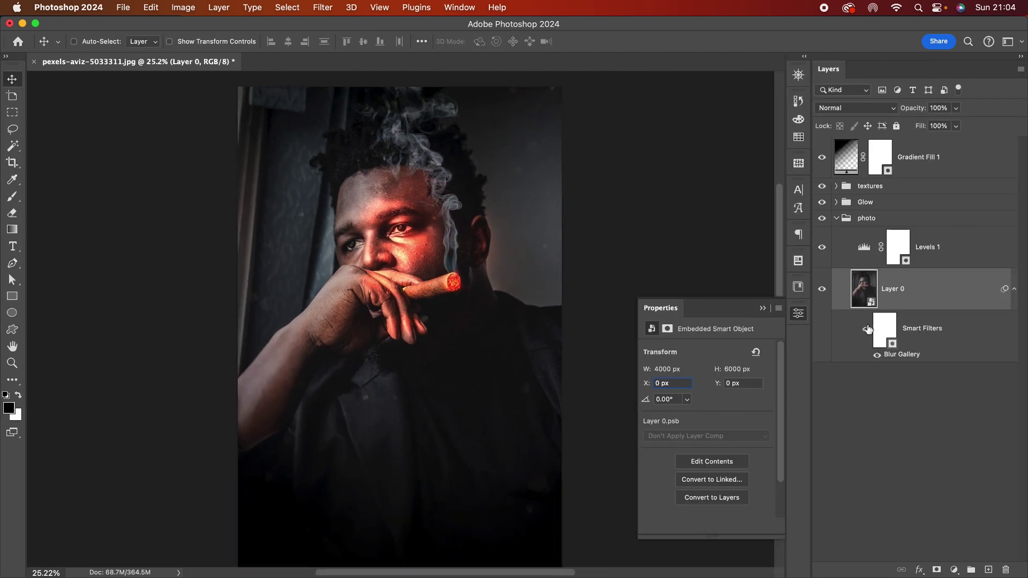
{"action": "left_click", "coordinate": [878, 356]}
{"action": "scroll", "coordinate": [293, 403], "scroll_direction": "up", "scroll_amount": 5}
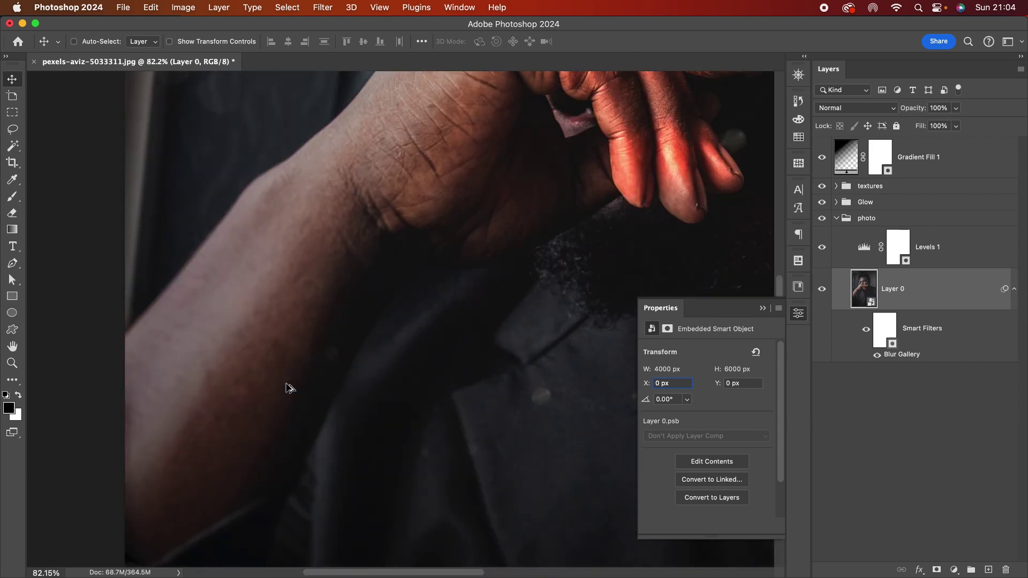
{"action": "scroll", "coordinate": [500, 321], "scroll_direction": "down", "scroll_amount": 5}
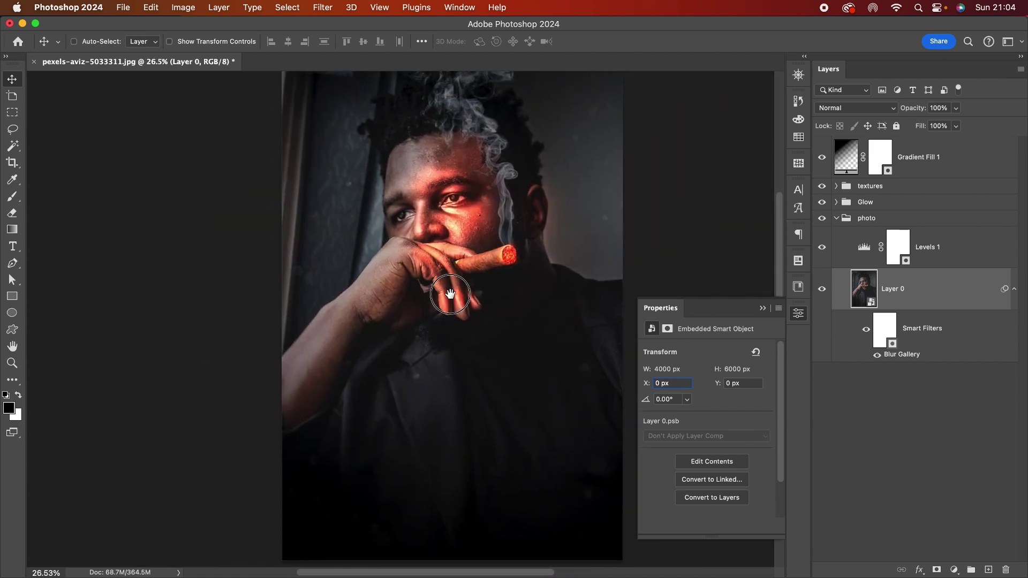
{"action": "left_click_drag", "start_coordinate": [436, 324], "coordinate": [407, 312]}
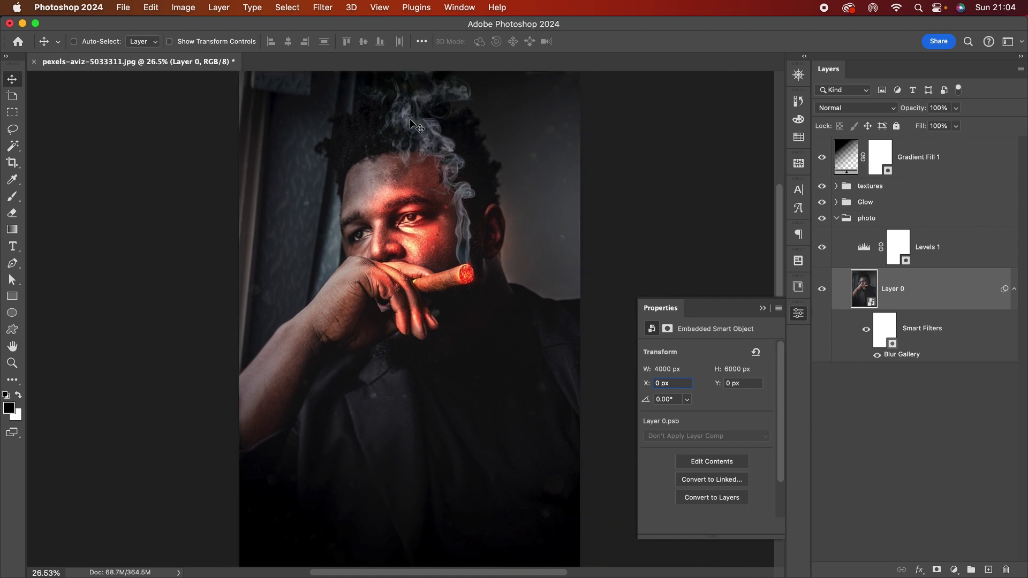